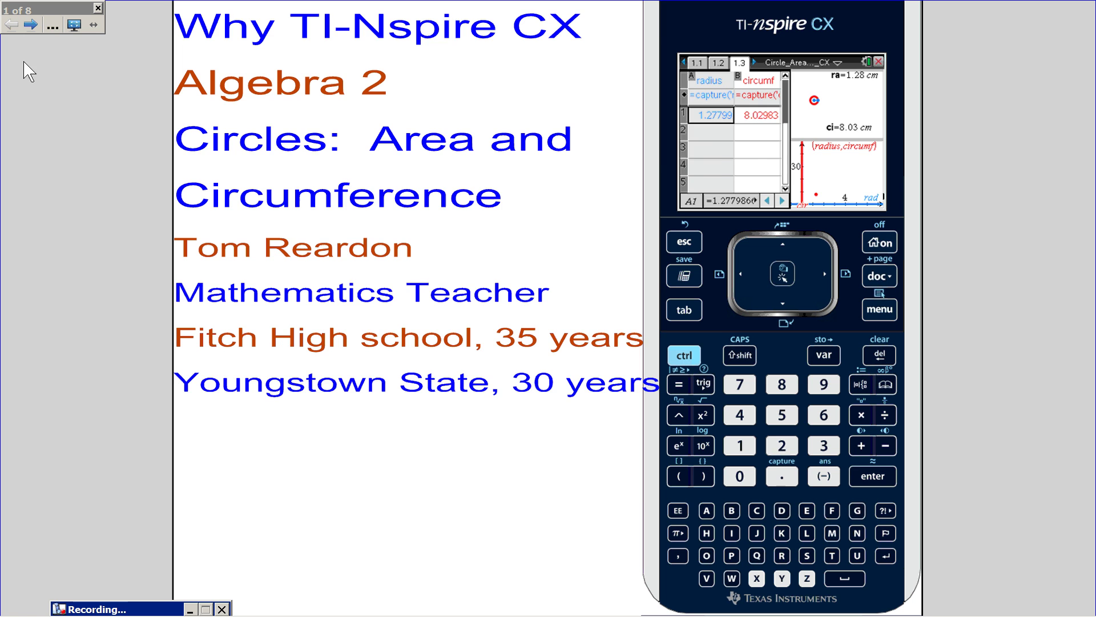
- Advance the slideshow to slide 4 and reveal the second paragraph about verifying circle formulas
left_click(30, 25)
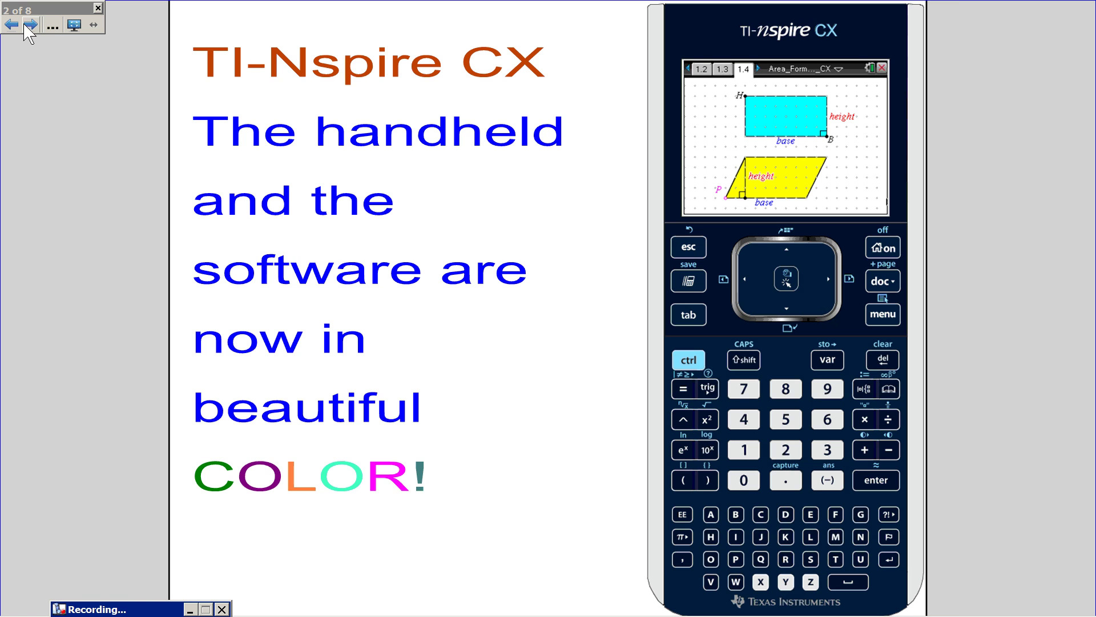
left_click(30, 25)
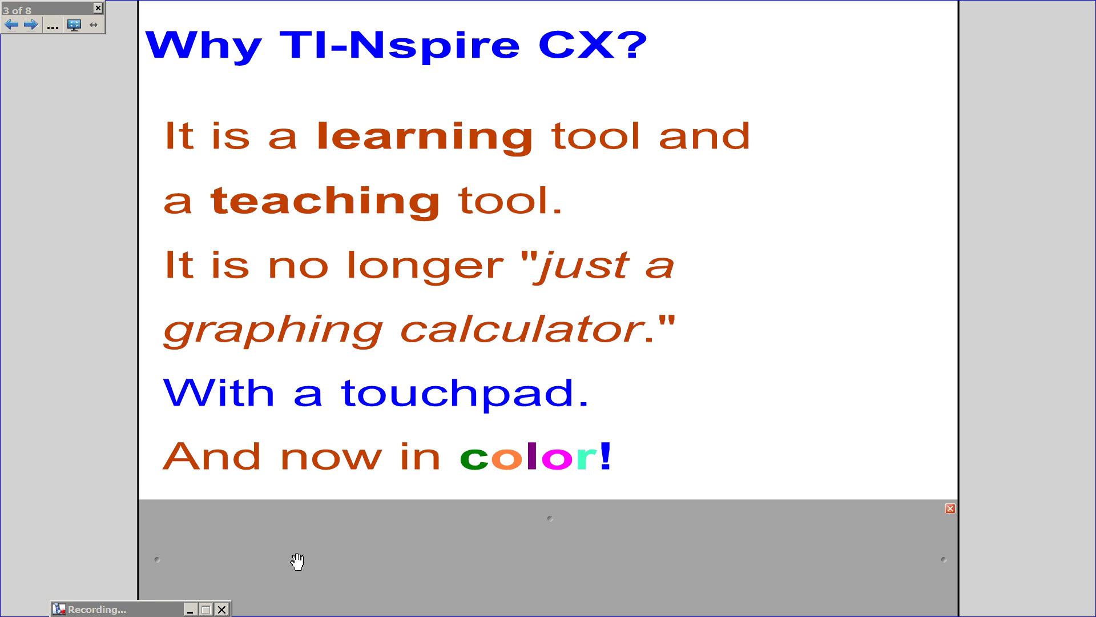
left_click(25, 25)
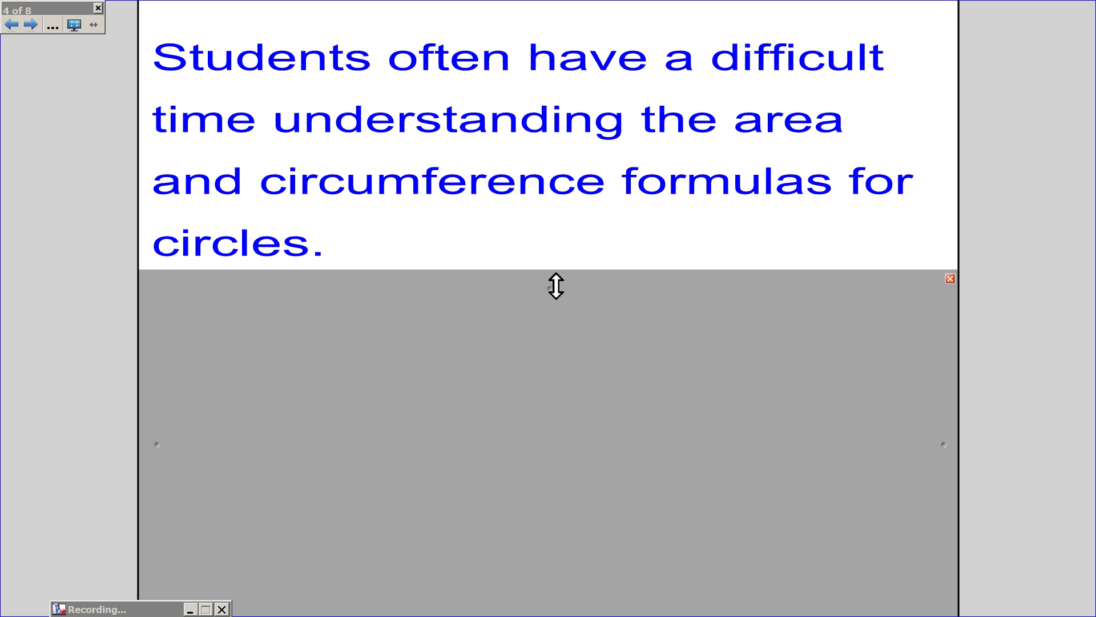
left_click_drag(551, 286, 528, 540)
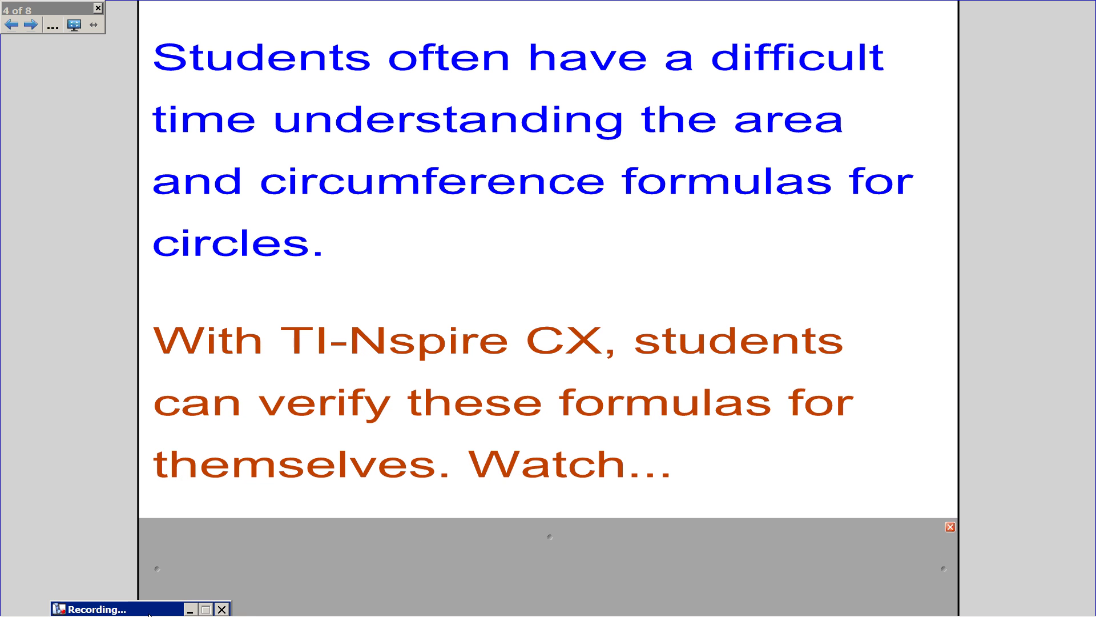
- Switch to TI-Nspire Teacher Software, which shows the Circle_Area_Circumference_CX title page
left_click(88, 608)
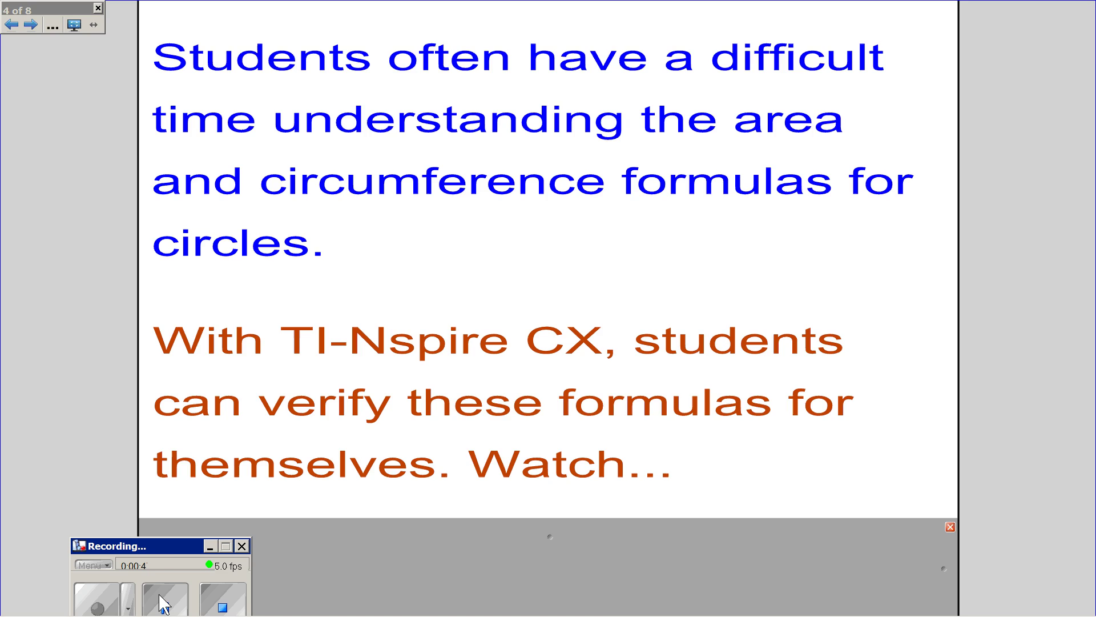
left_click(159, 594)
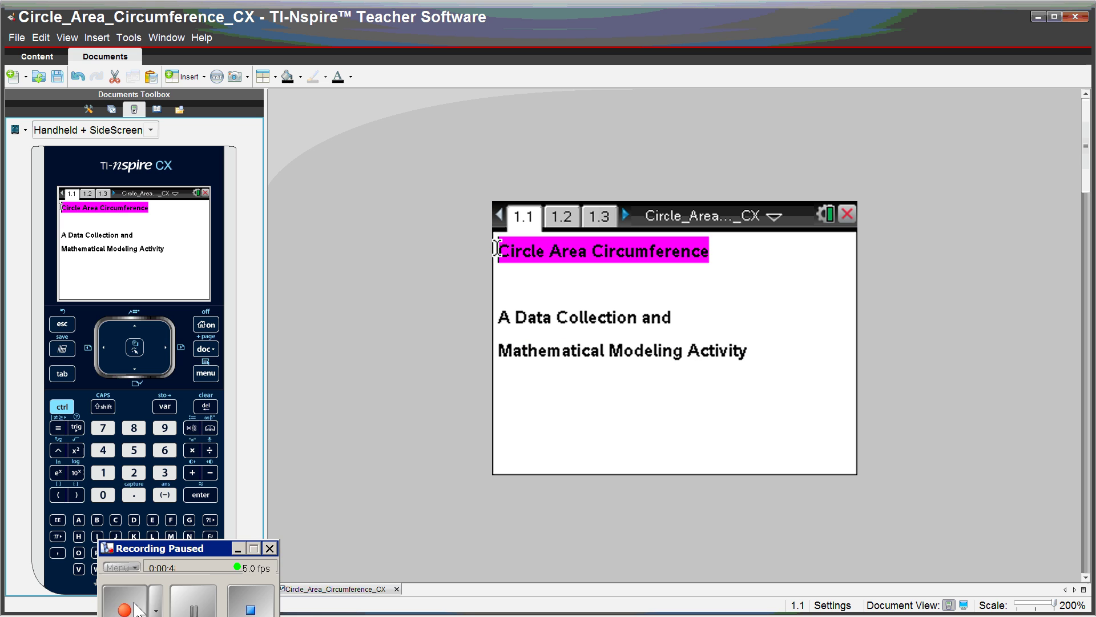
left_click(158, 594)
left_click_drag(179, 549, 182, 613)
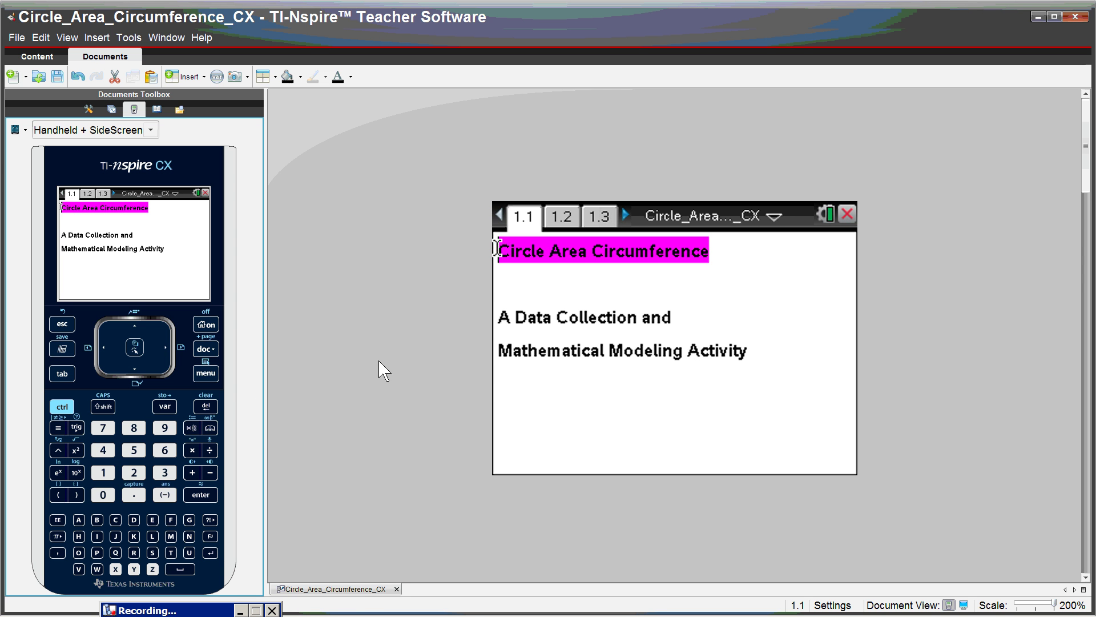
- Move from the title page to page 1.2, which tells you to grab the radius endpoint and model the data
left_click(496, 345)
left_click(628, 217)
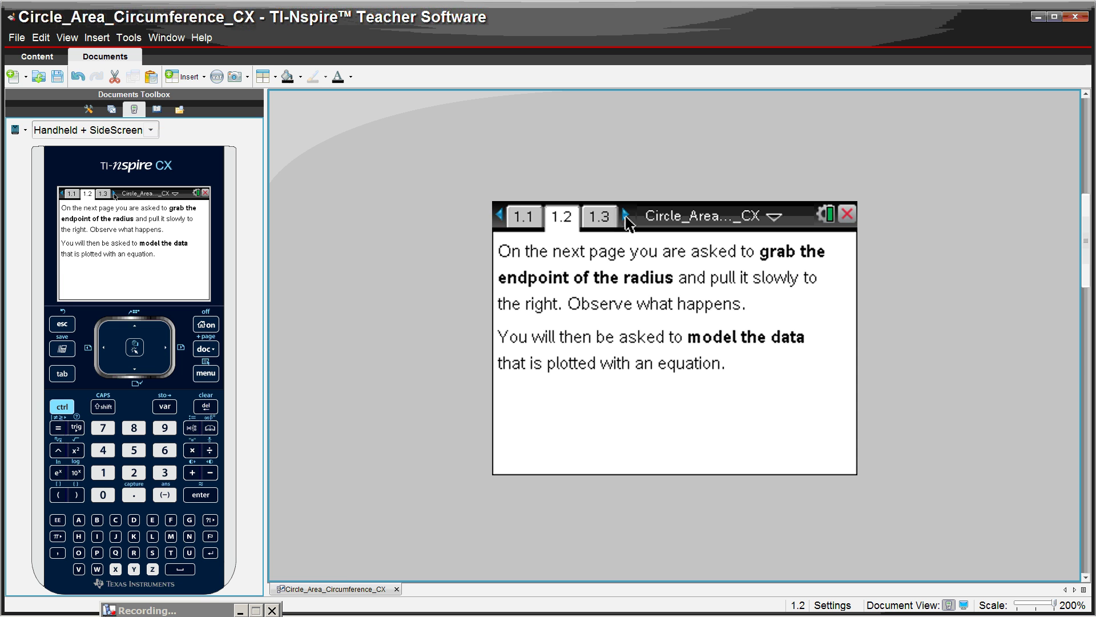
- On page 1.3, drag the circle's radius out to 6.7 cm to capture radius–circumference data
left_click(627, 219)
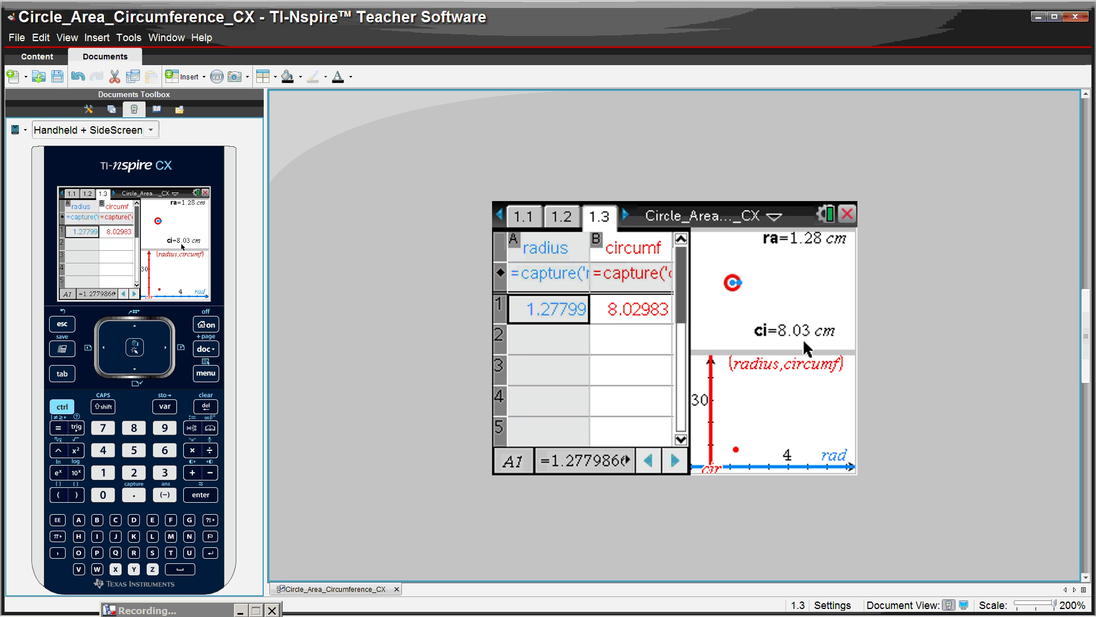
left_click(745, 281)
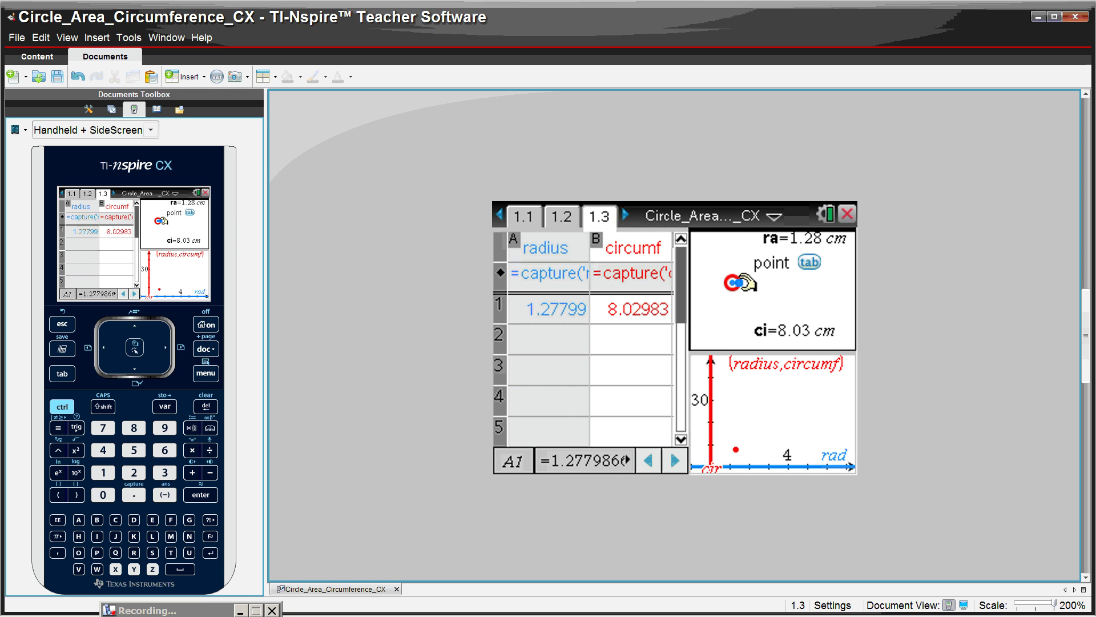
left_click_drag(744, 281, 774, 288)
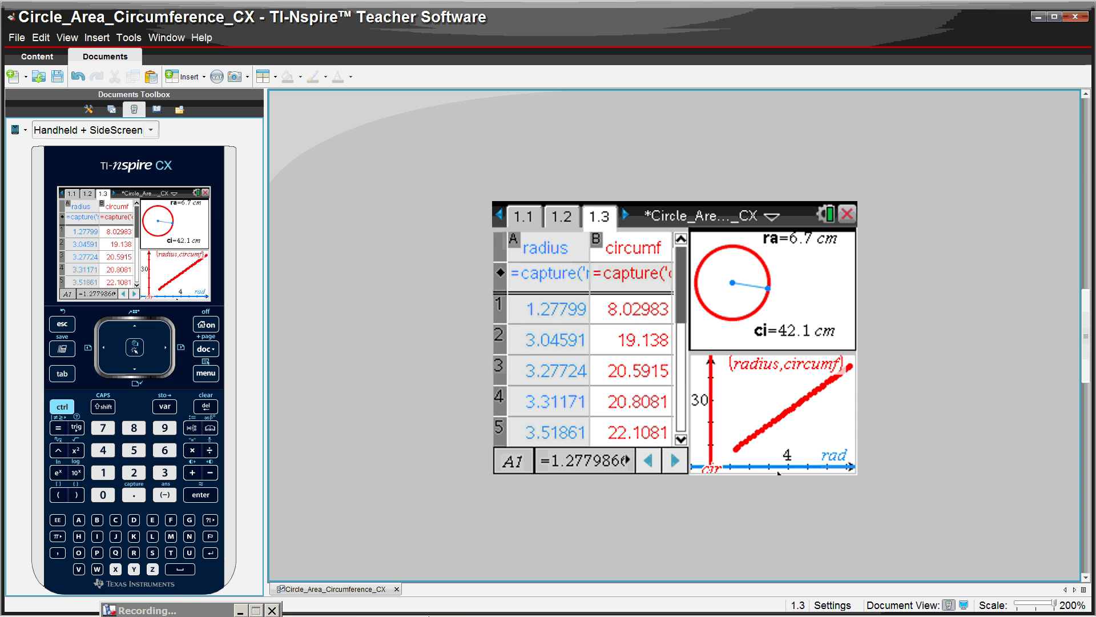
left_click(226, 606)
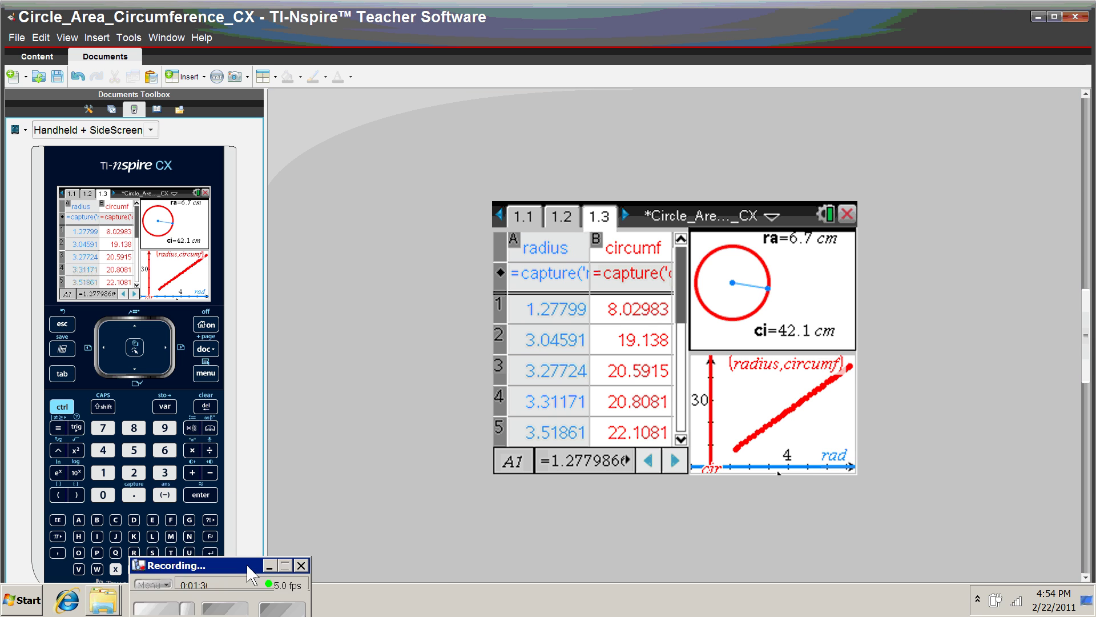
- Graph f1(x)=x over the scatter plot, then rotate it to f1(x)=6.25·x to fit the data
left_click_drag(251, 573, 320, 609)
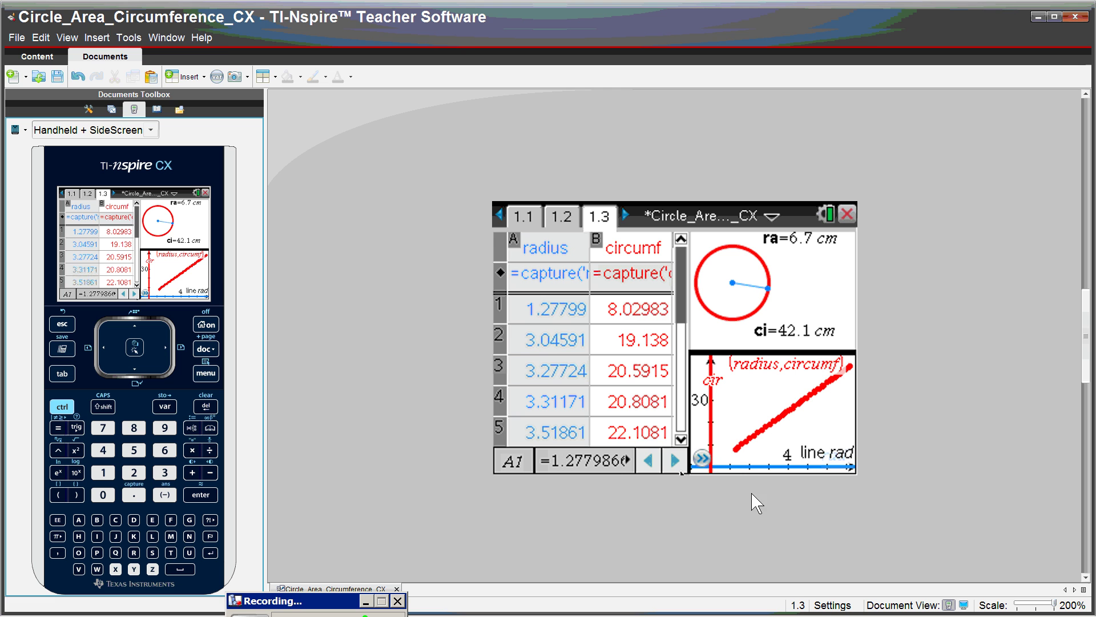
left_click(776, 448)
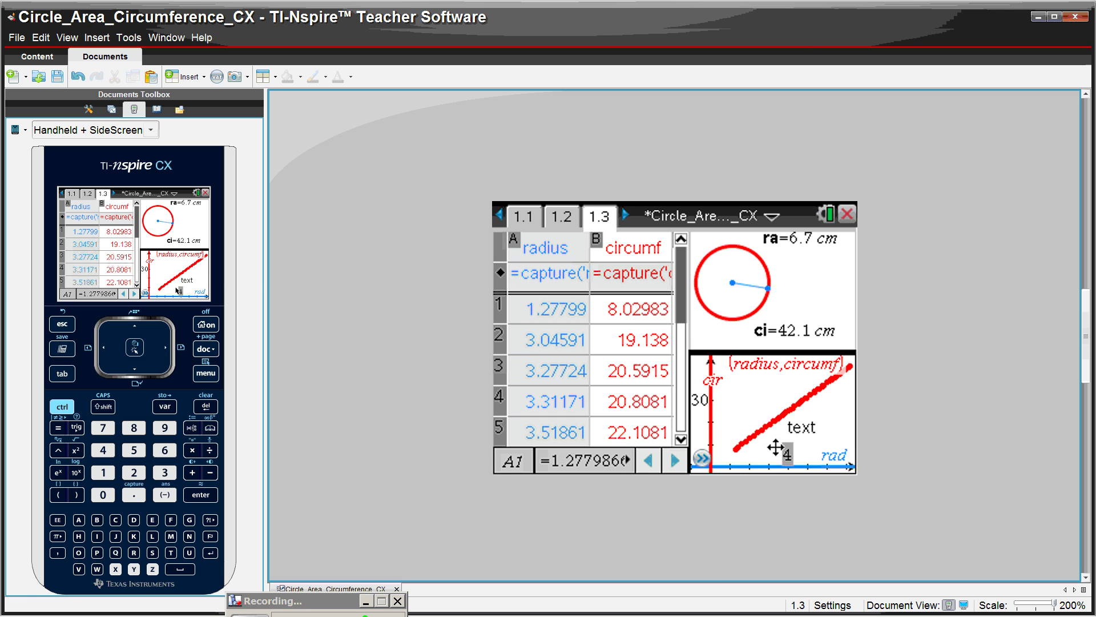
left_click(701, 459)
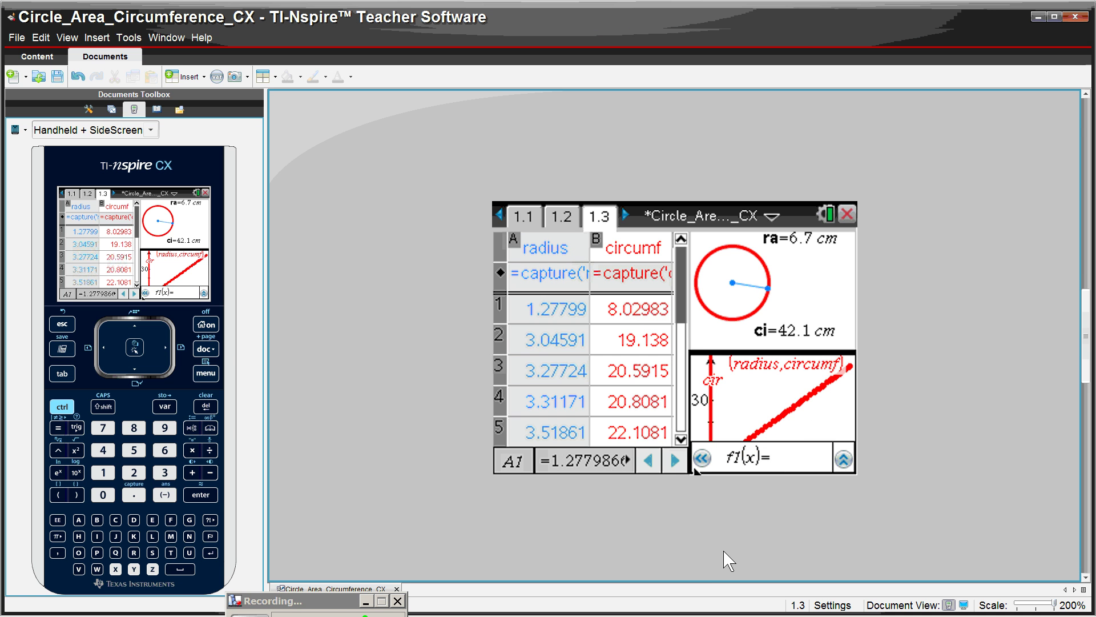
type("x")
key("Return")
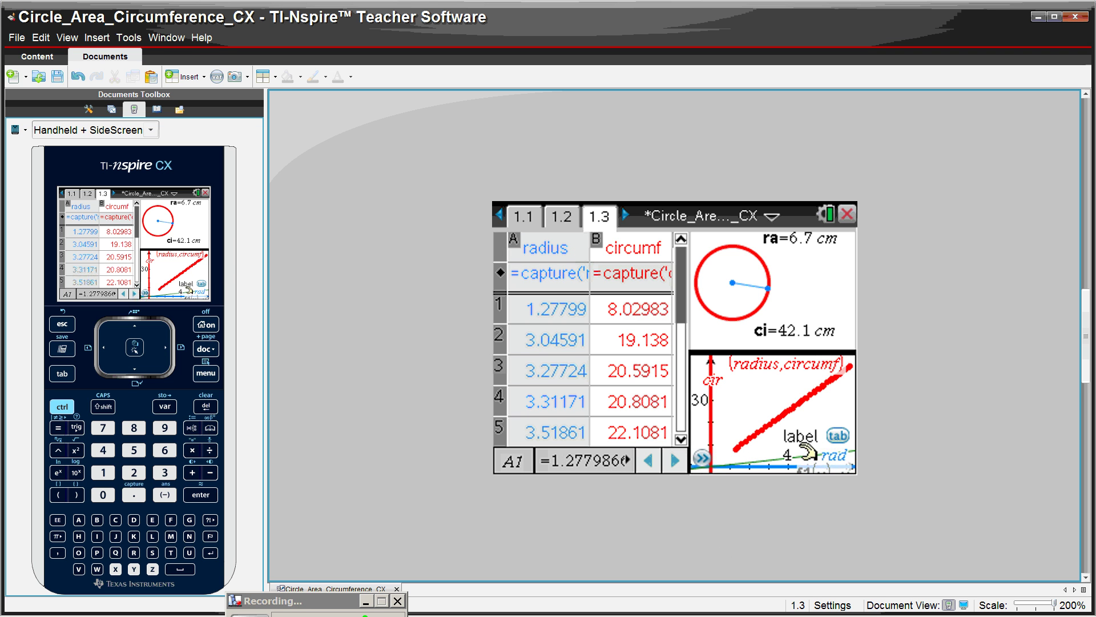
left_click_drag(808, 455, 740, 384)
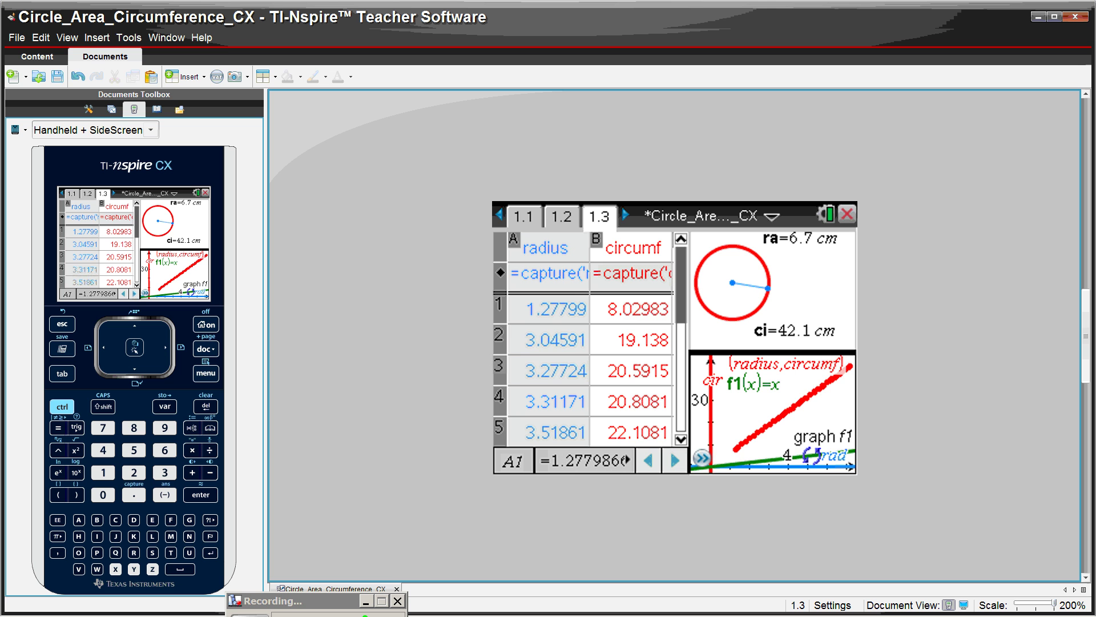
left_click_drag(811, 455, 818, 387)
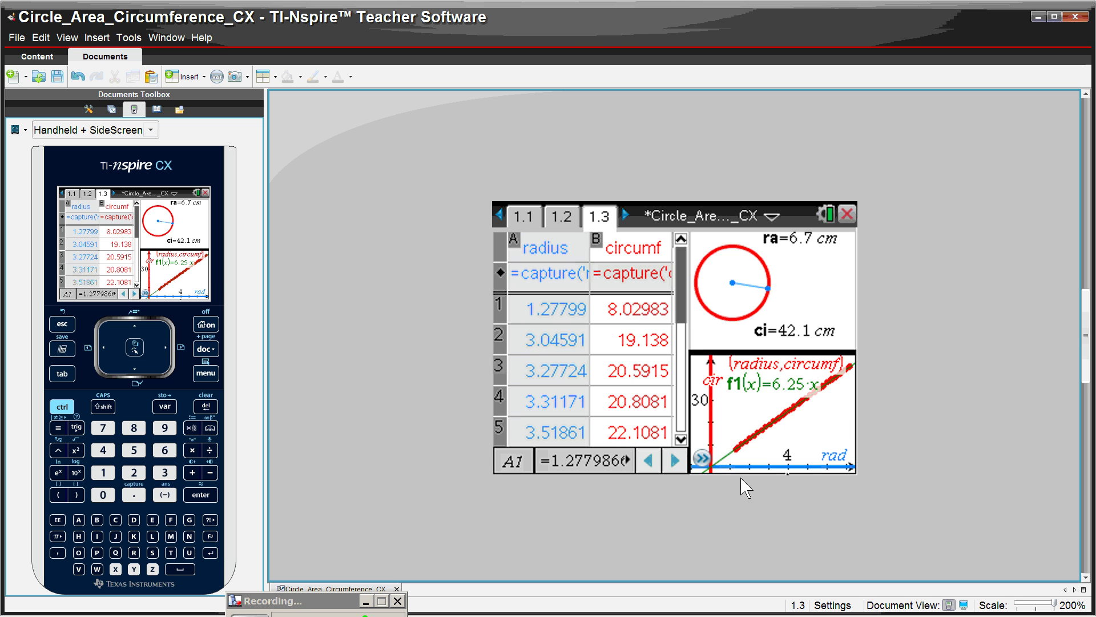
- Replace the 6.25 coefficient with 2·π so that f1(x)=2·π·x
left_click(702, 459)
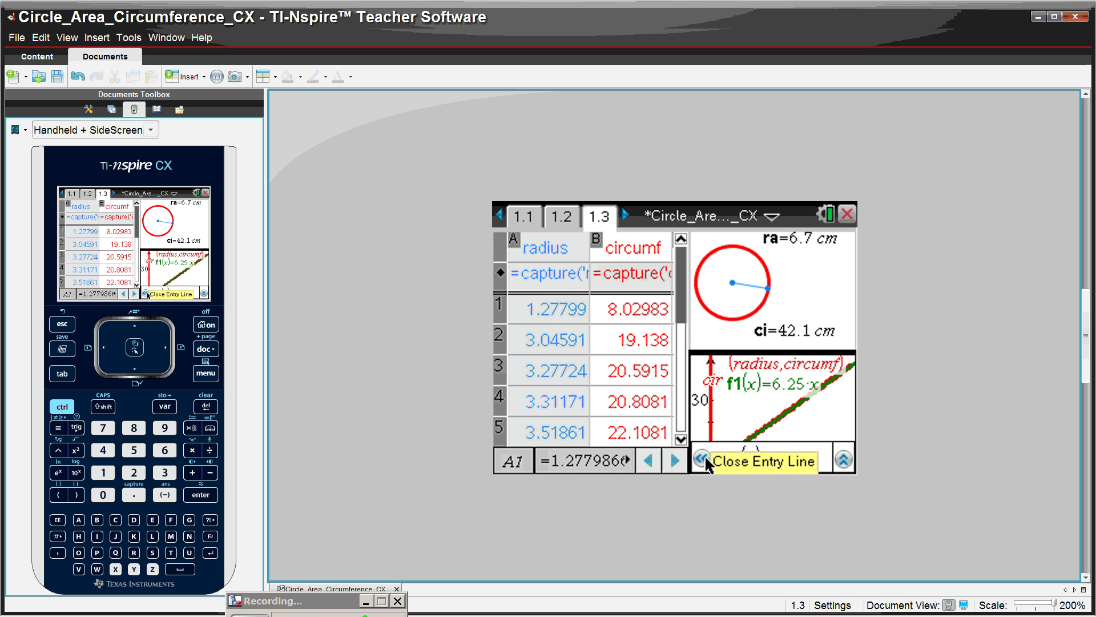
key("Up")
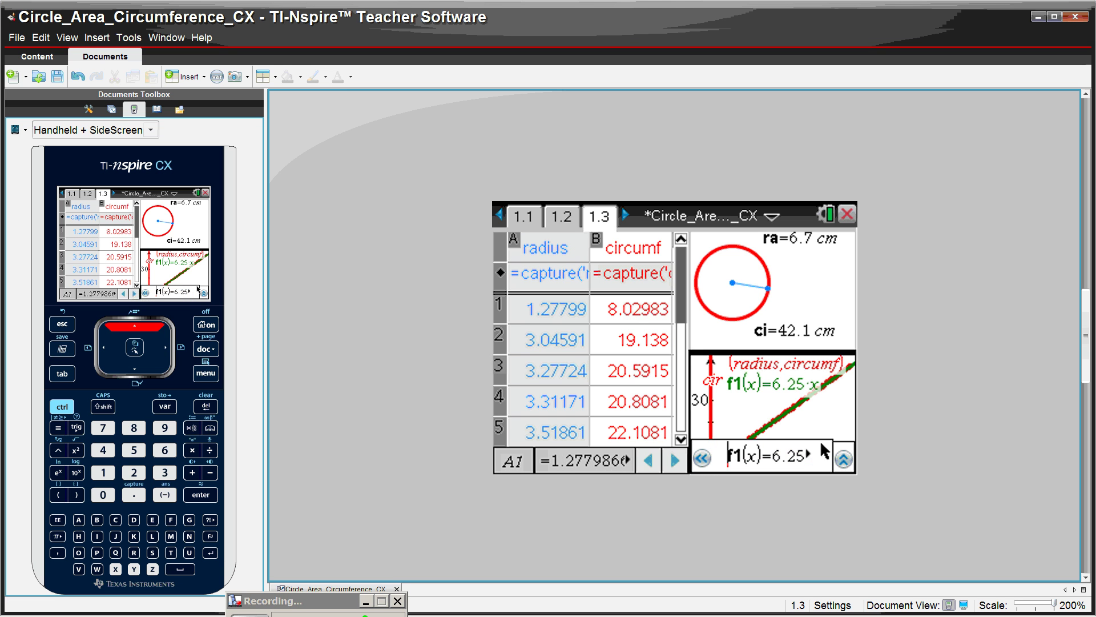
key("BackSpace")
key("BackSpace")
key("BackSpace")
key("BackSpace")
key("BackSpace")
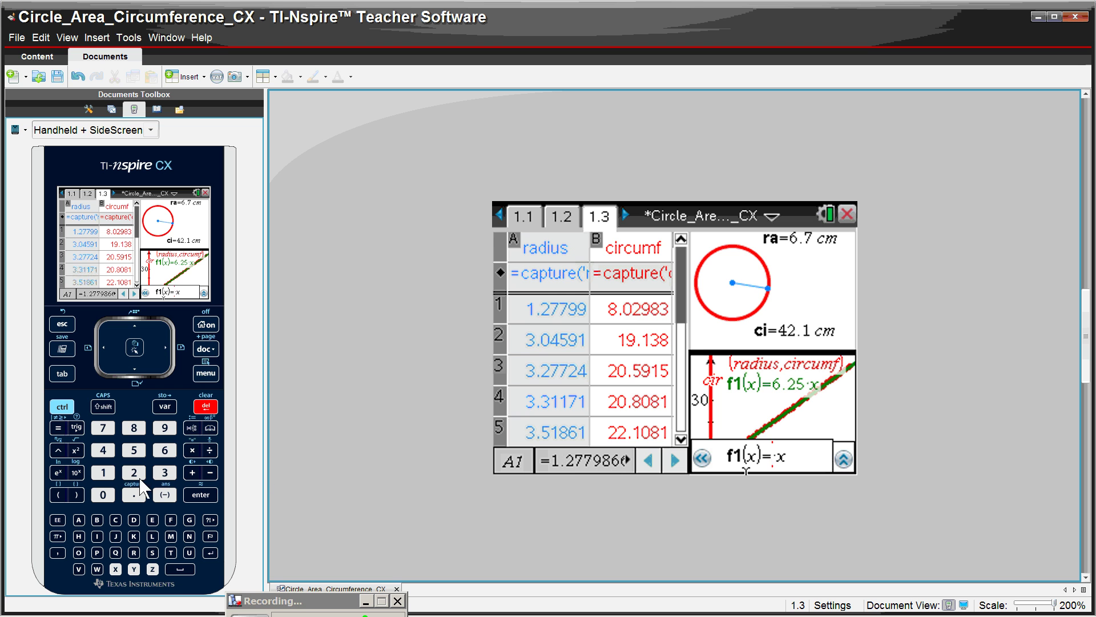
type("2")
left_click(58, 535)
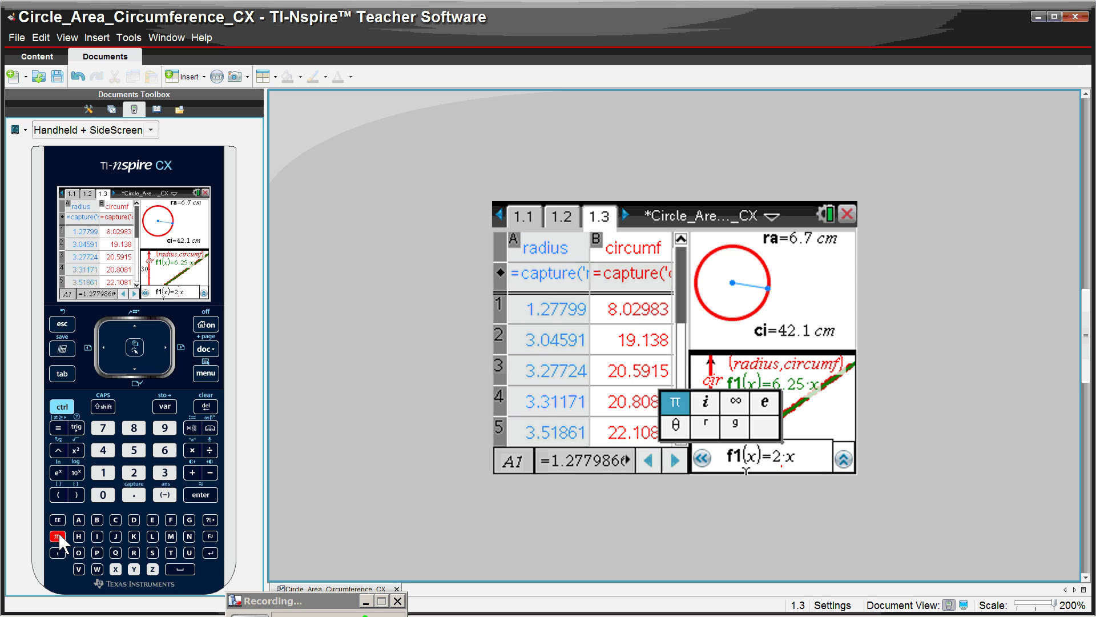
left_click(675, 401)
key("Return")
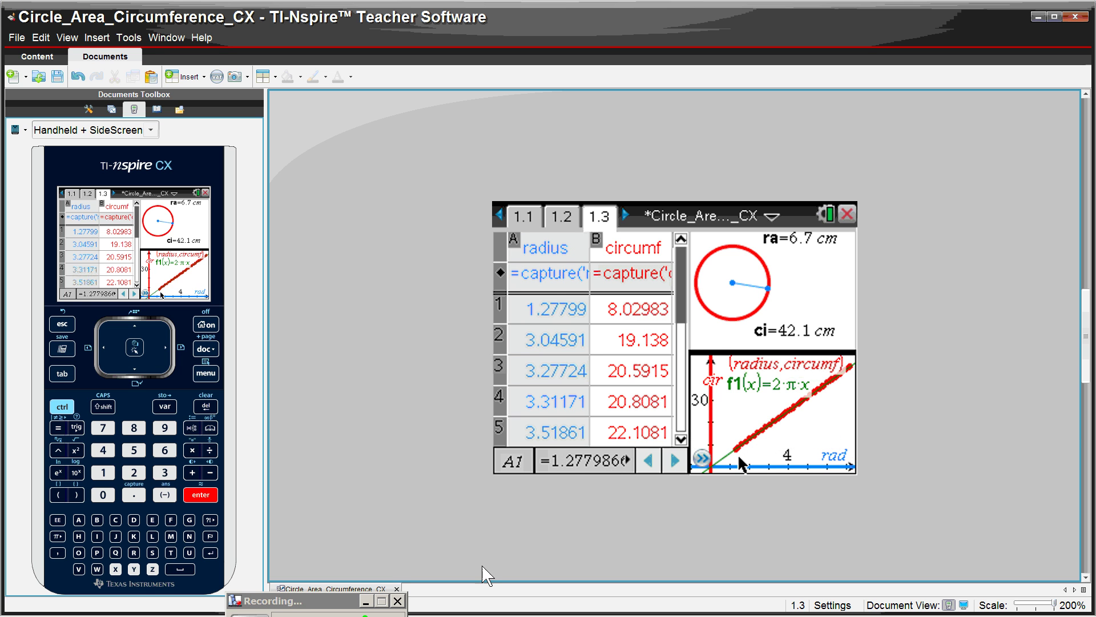
left_click(353, 601)
- Fill column C of the table with the formula =f1(radius)
left_click(339, 552)
left_click(285, 566)
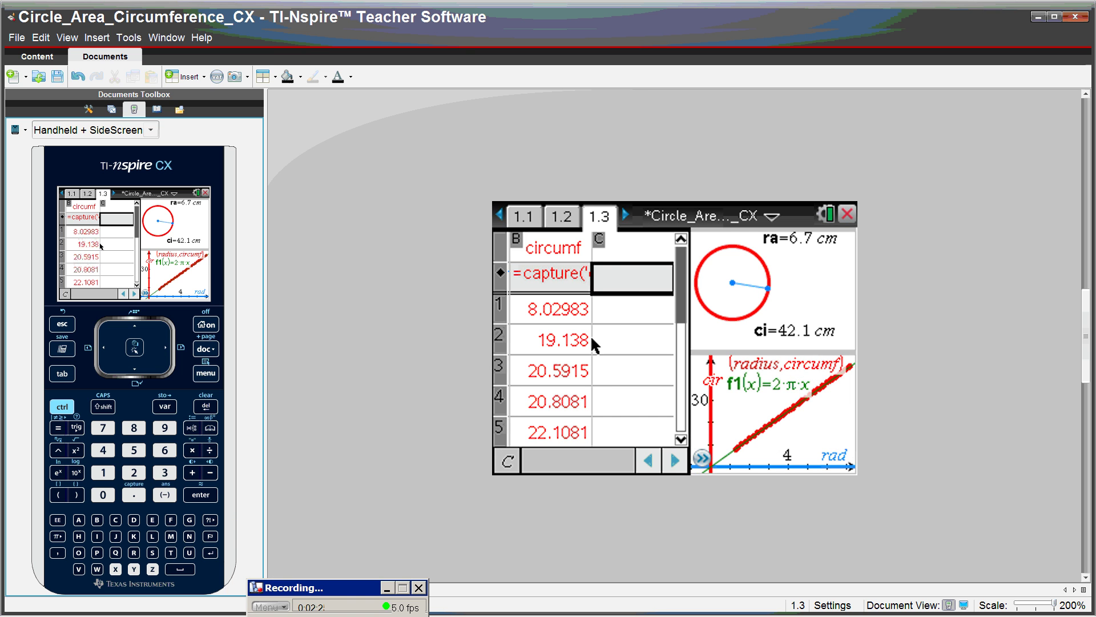
type("=")
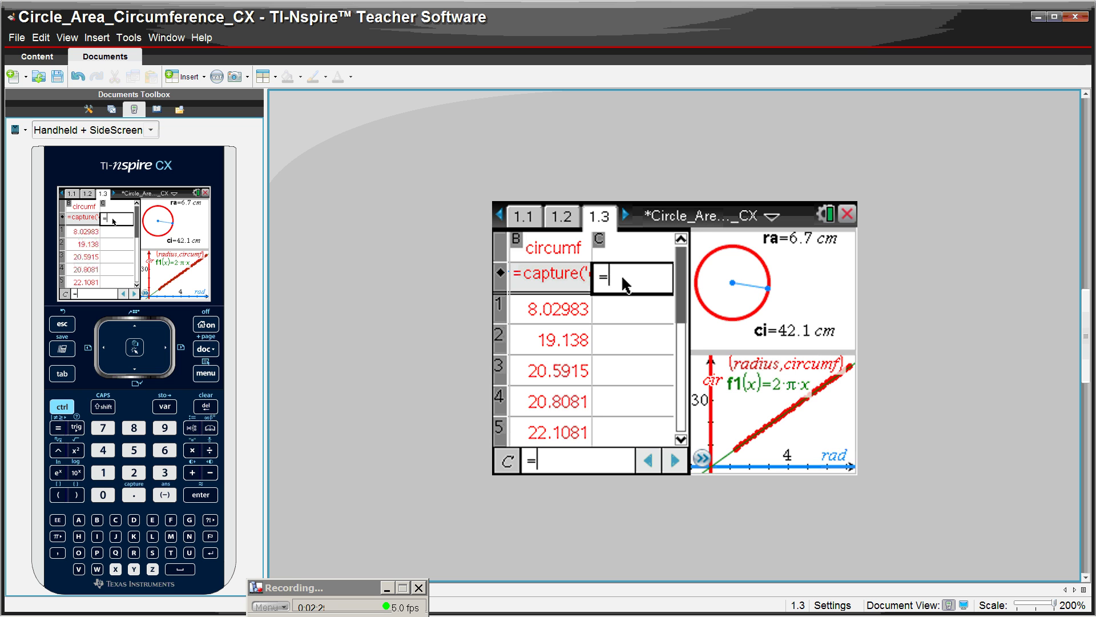
type("f1(")
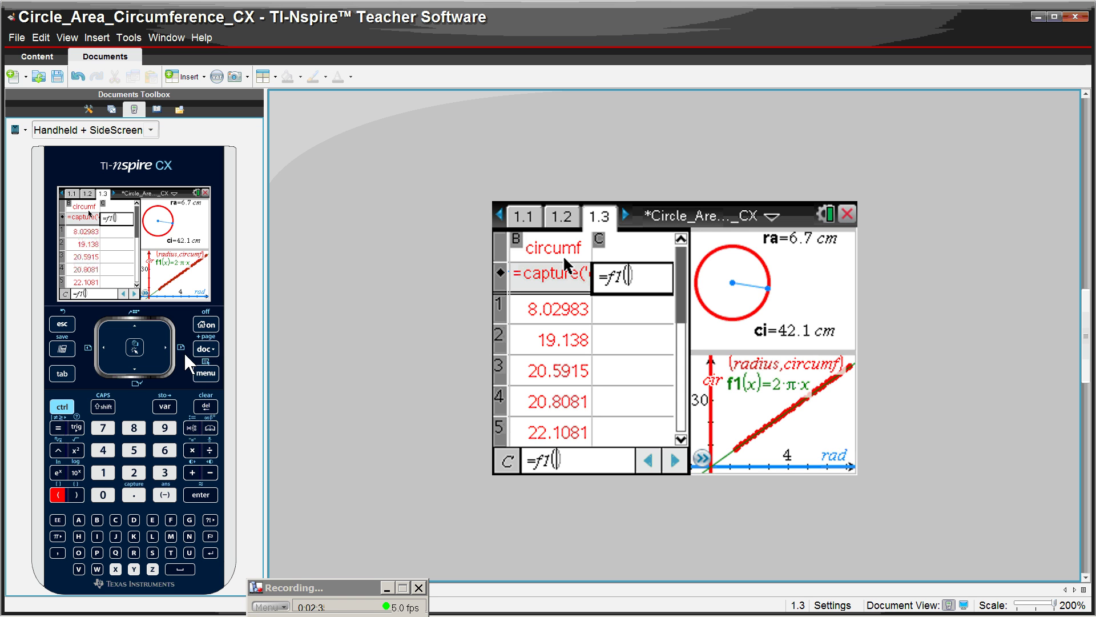
left_click(171, 407)
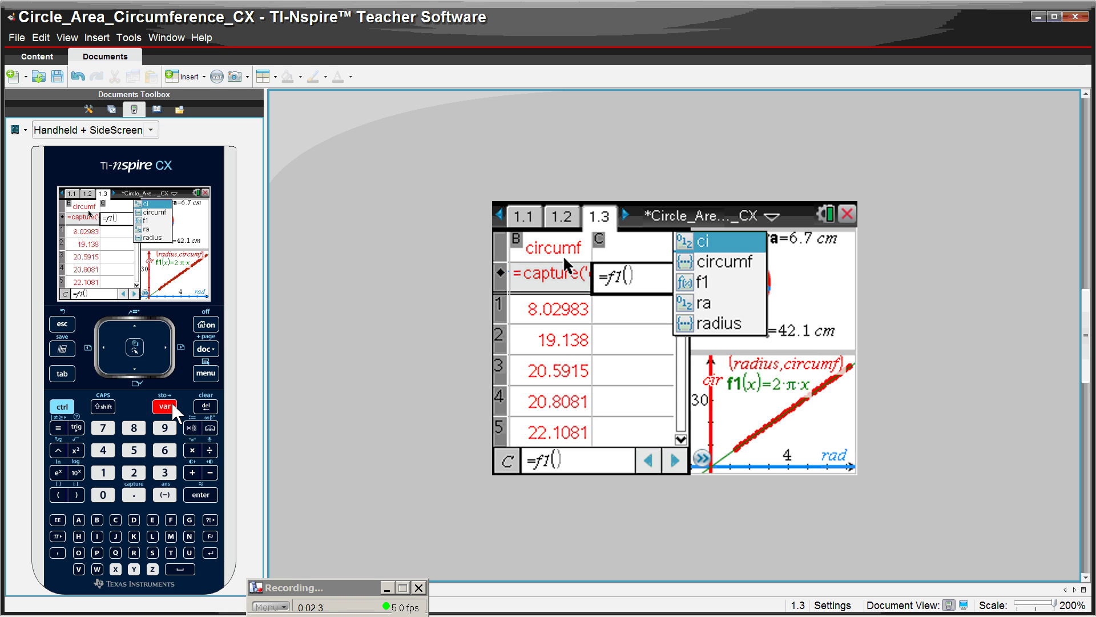
left_click(732, 329)
key("Return")
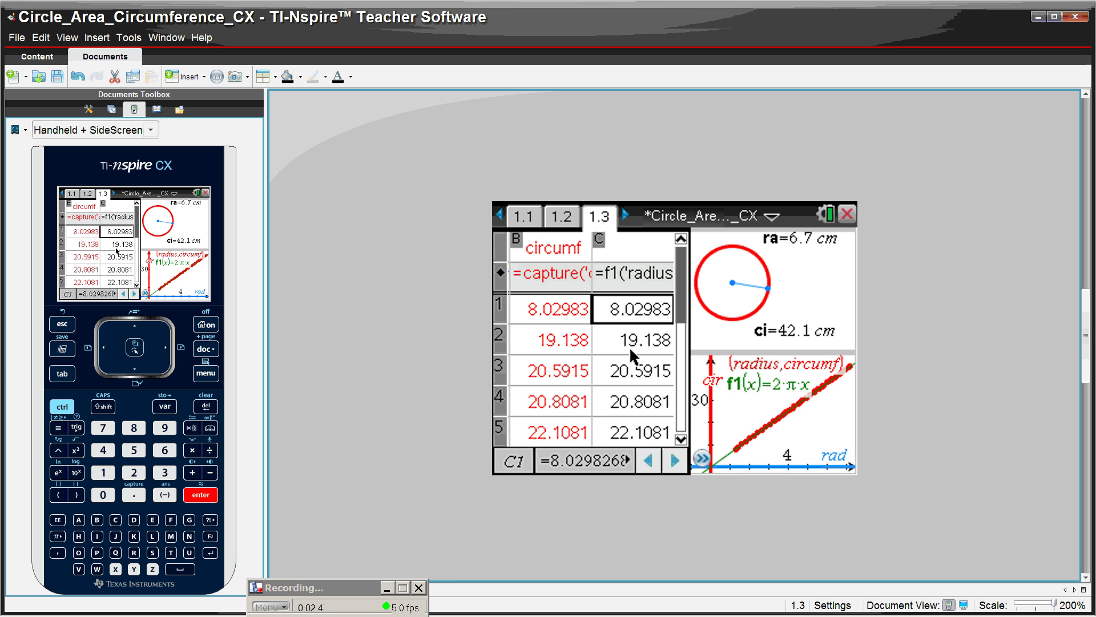
- Move on to page 2.2, where the radius–area table holds one captured row
left_click_drag(358, 585, 366, 576)
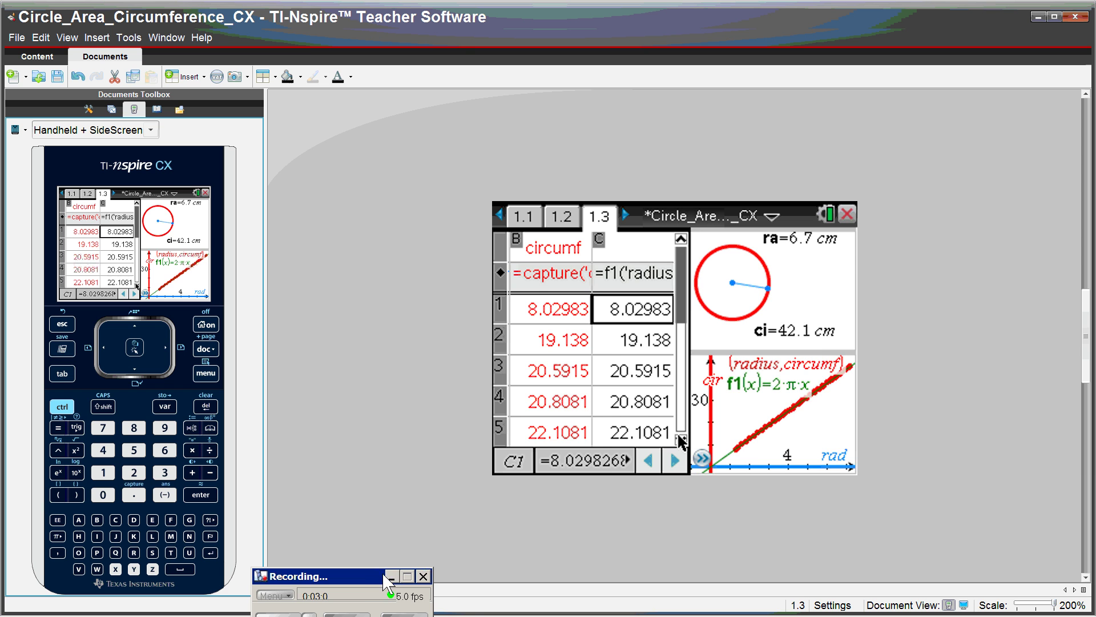
left_click_drag(365, 576, 330, 501)
left_click(322, 571)
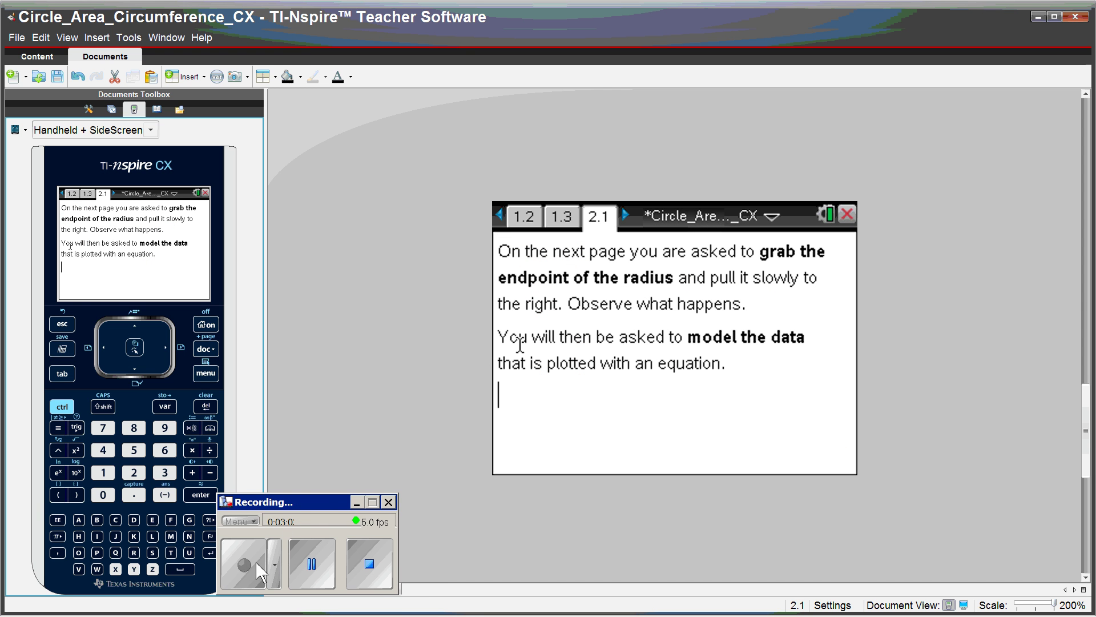
left_click_drag(290, 507, 317, 608)
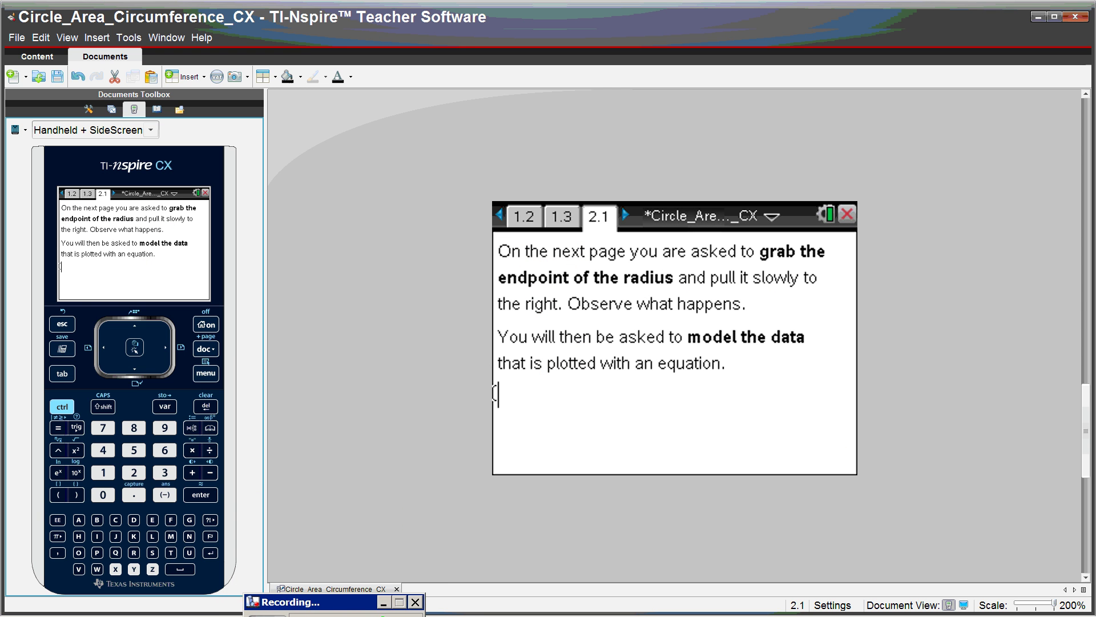
left_click(626, 217)
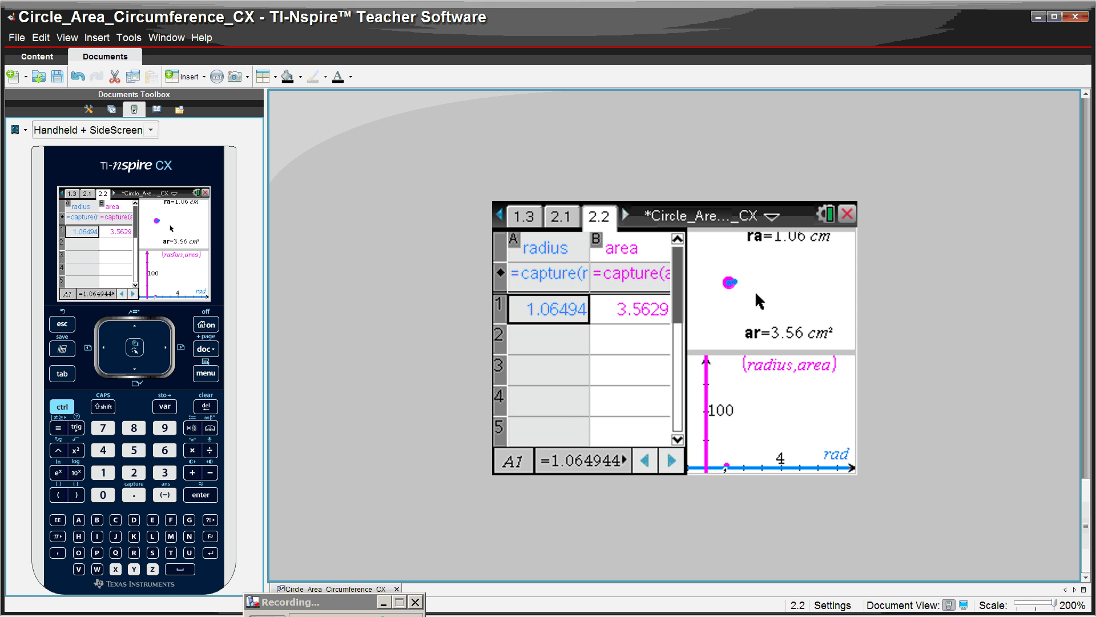
- Drag the circle's radius outward and back, ending at 6.83 cm, to capture many radius–area points
left_click(736, 278)
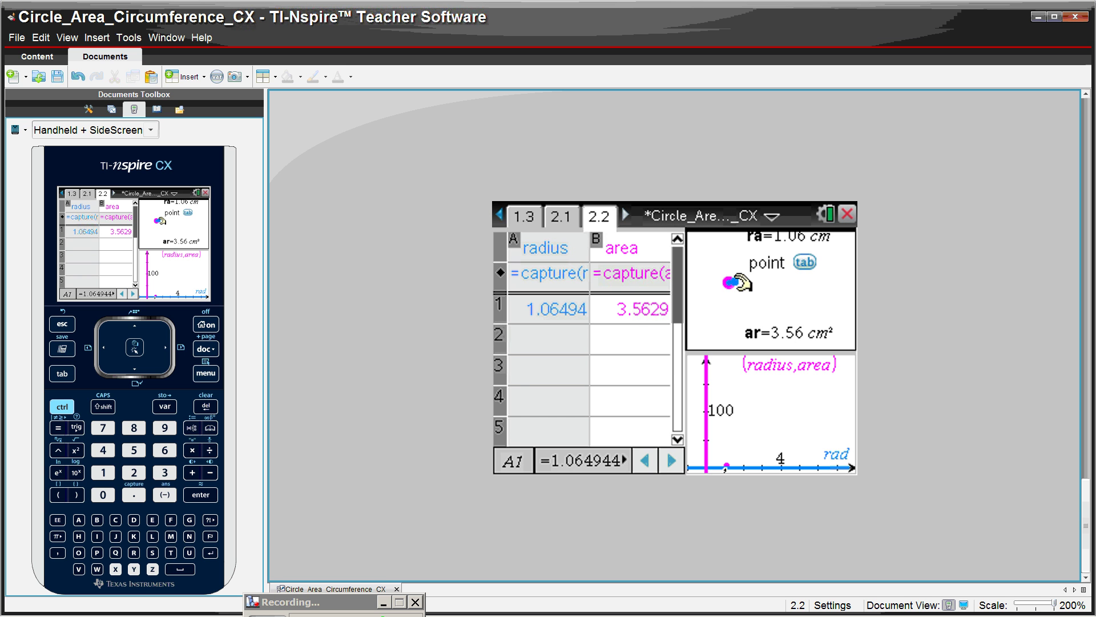
left_click_drag(744, 283, 779, 287)
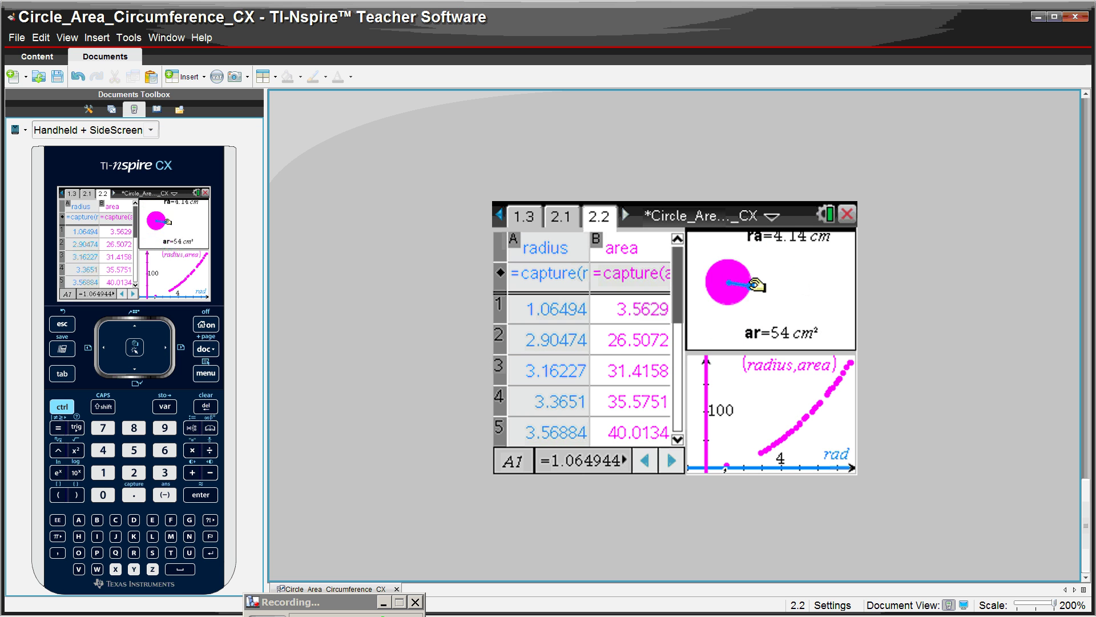
mouse_move(753, 282)
left_mouse_down()
mouse_move(735, 283)
mouse_move(768, 281)
left_mouse_up()
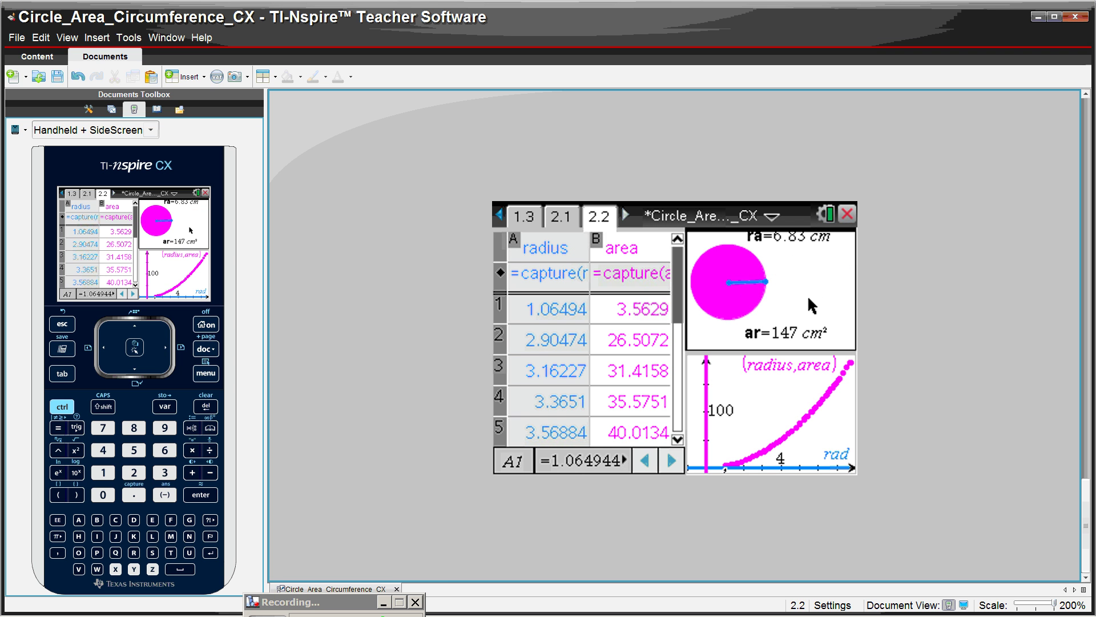
- Graph f1(x)=x² on the area plot, then stretch it to f1(x)=3.24·x² to fit the points
left_click(707, 467)
key("ctrl+g")
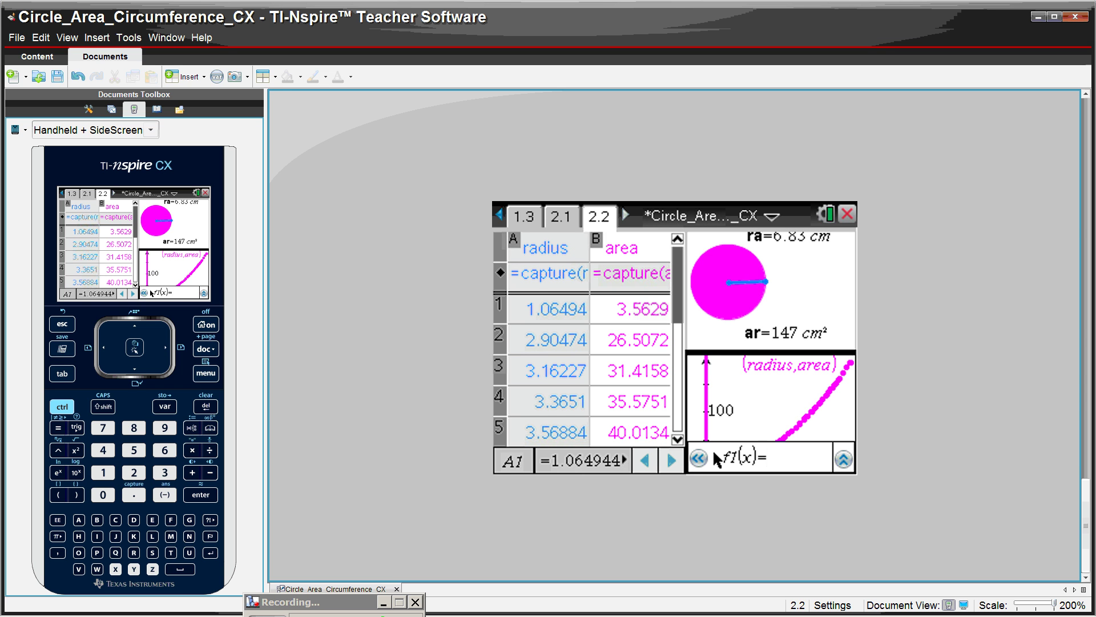
type("x^2")
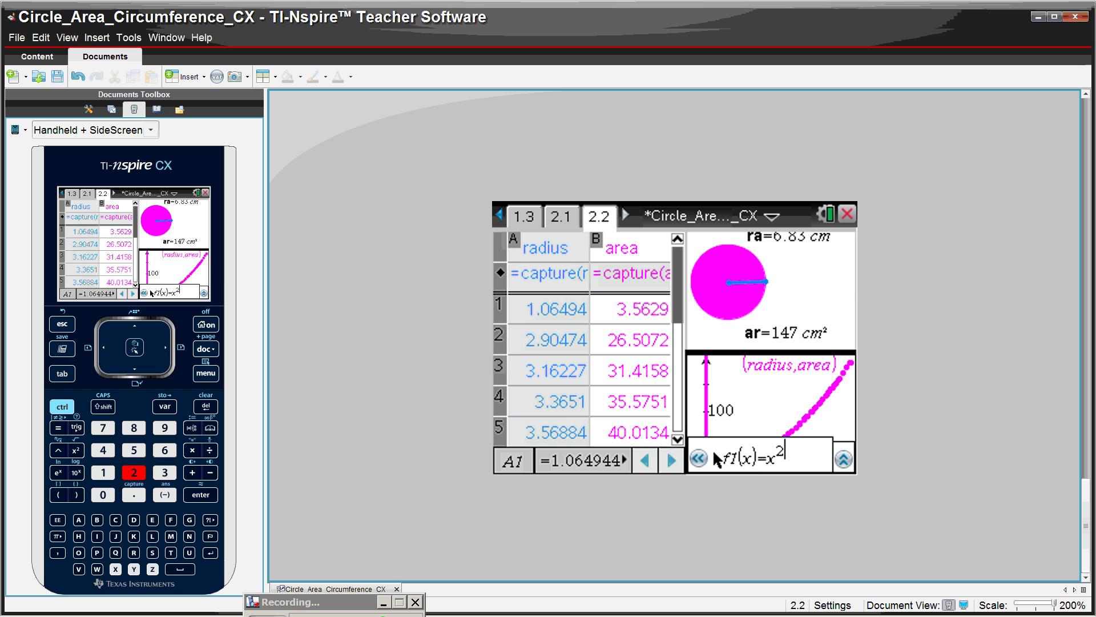
key("Return")
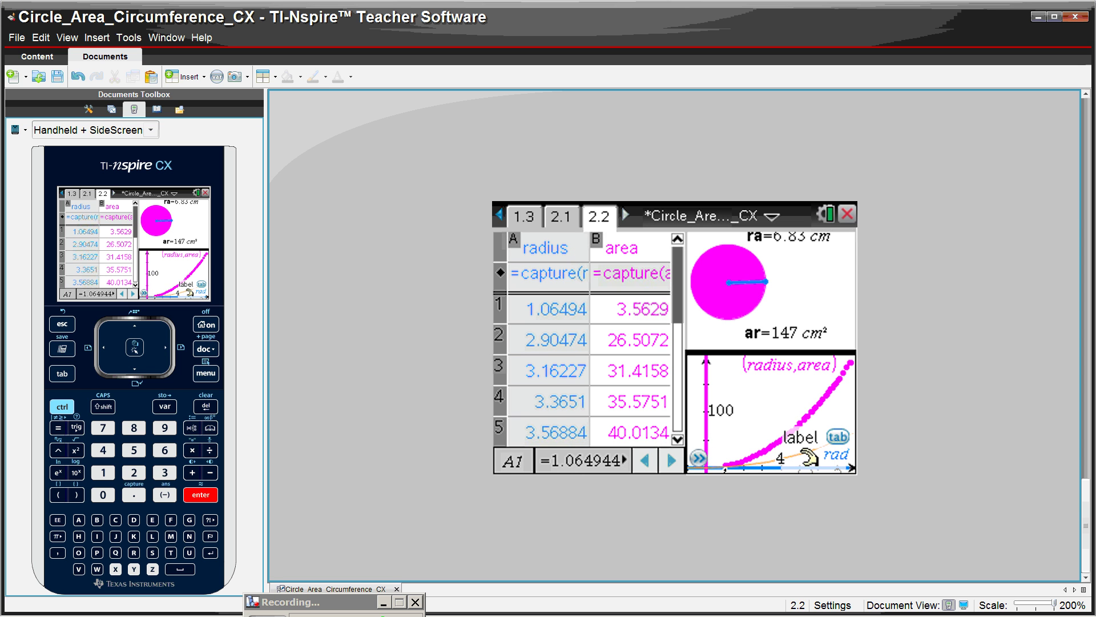
left_click_drag(808, 452, 812, 408)
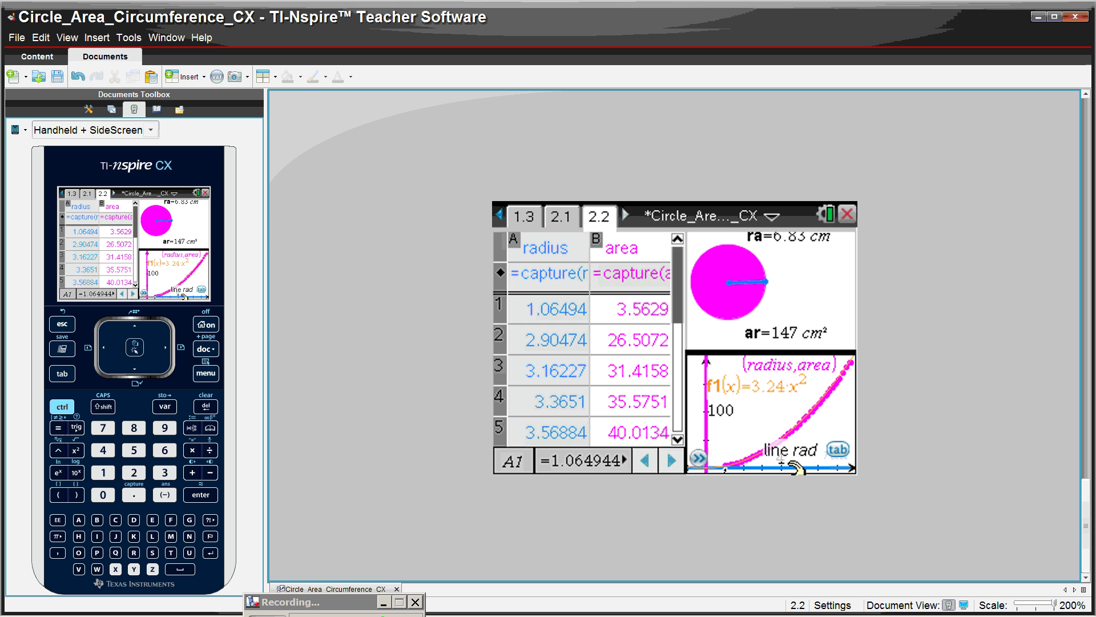
- Replace the 3.24 coefficient with π to redefine the model as f1(x)=π·x²
key("ctrl+g")
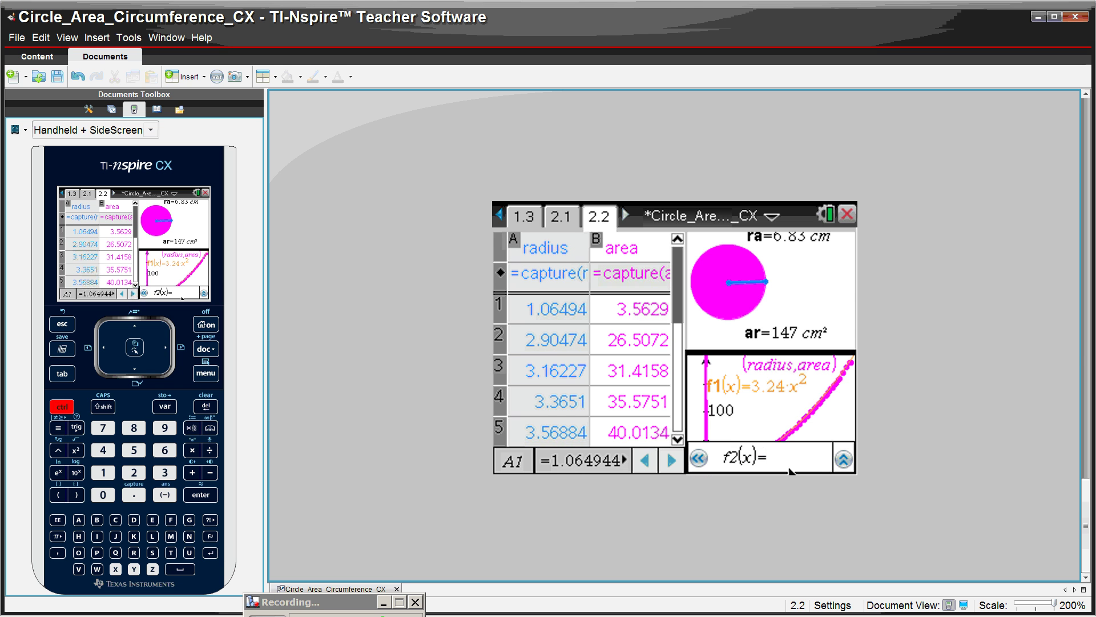
key("Up")
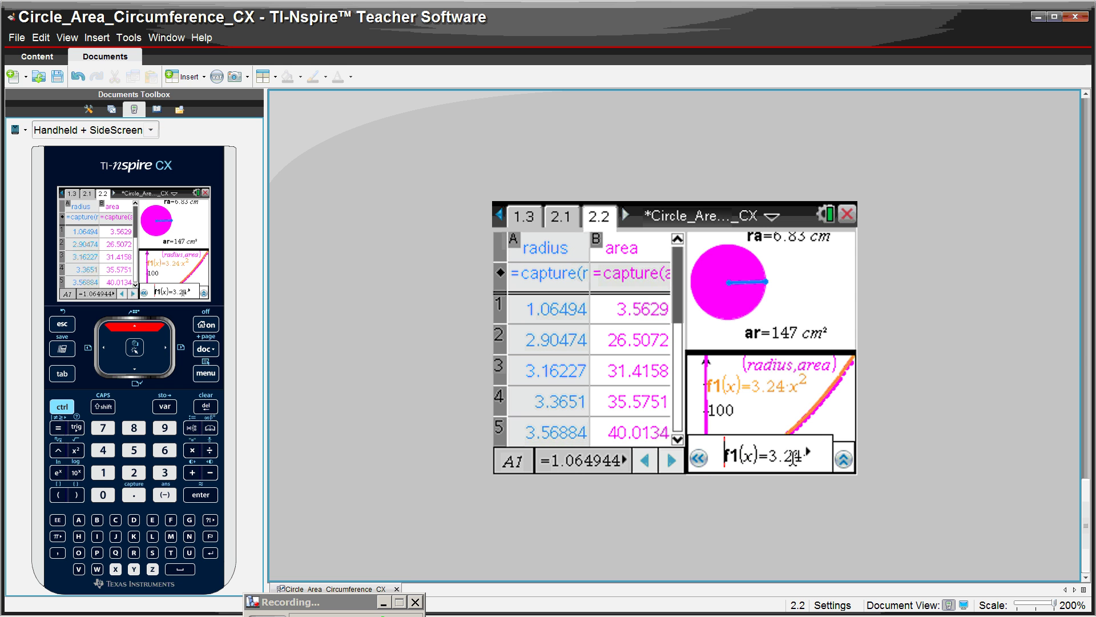
left_click(802, 457)
key("BackSpace")
key("BackSpace")
key("BackSpace")
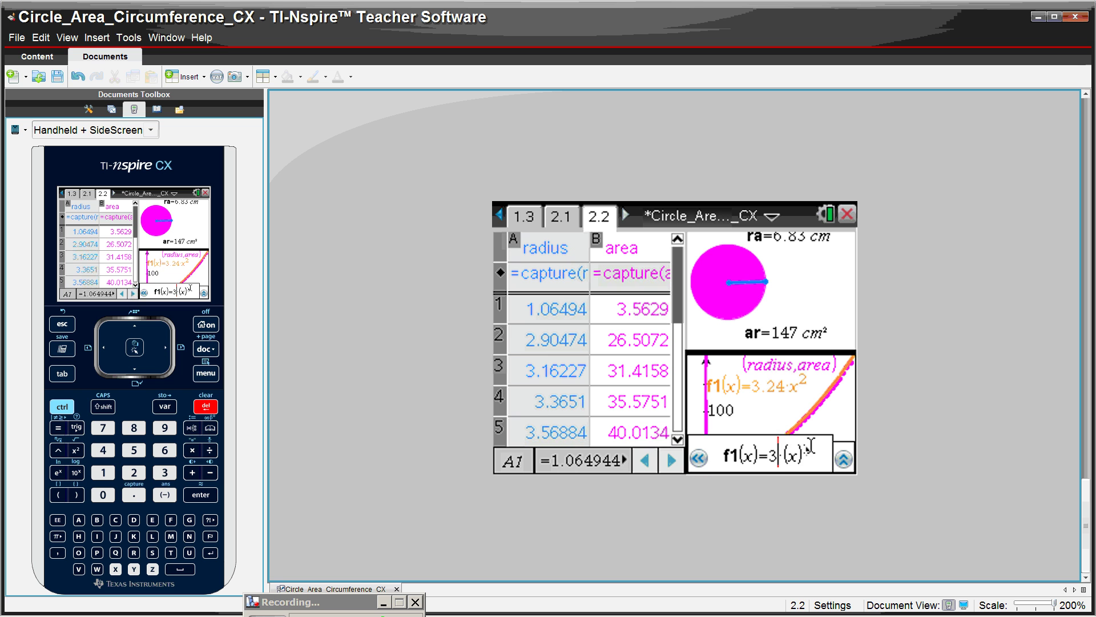
key("BackSpace")
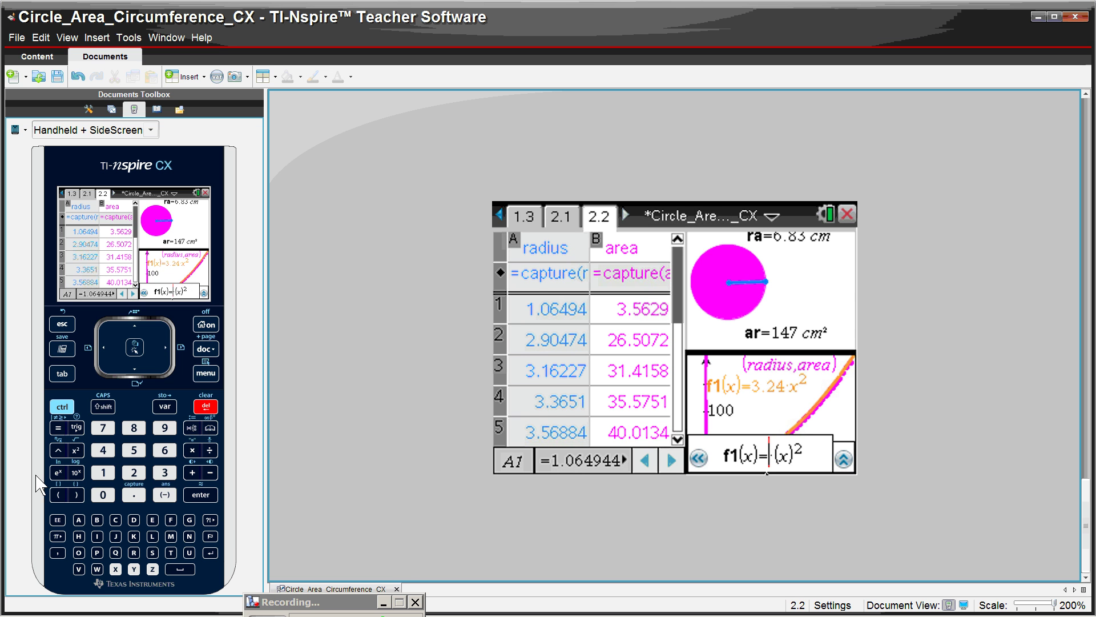
left_click(58, 536)
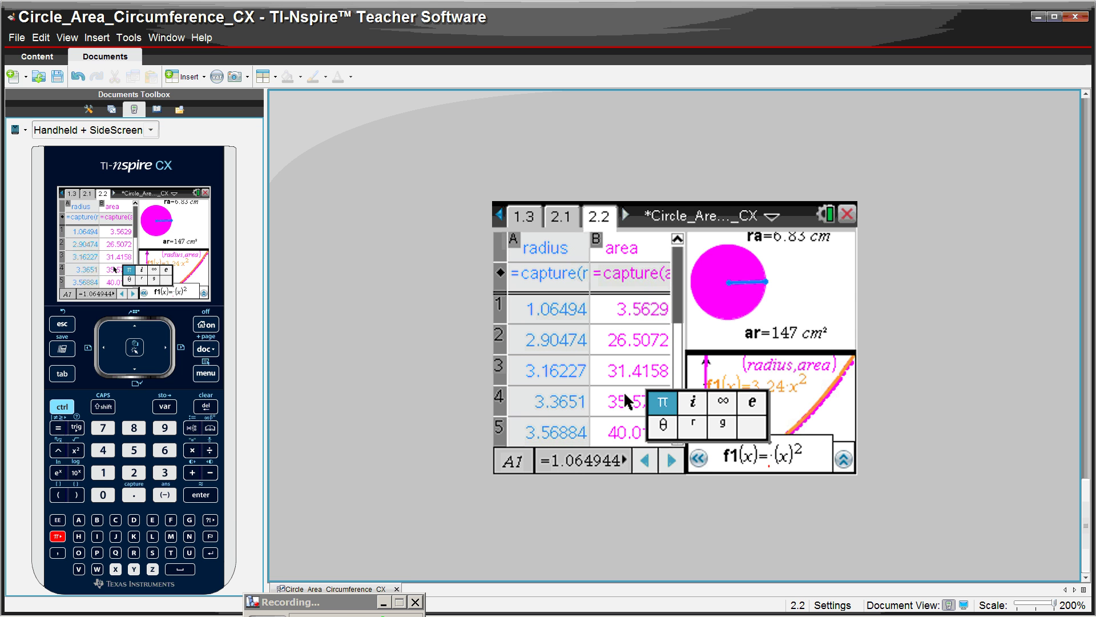
left_click(663, 403)
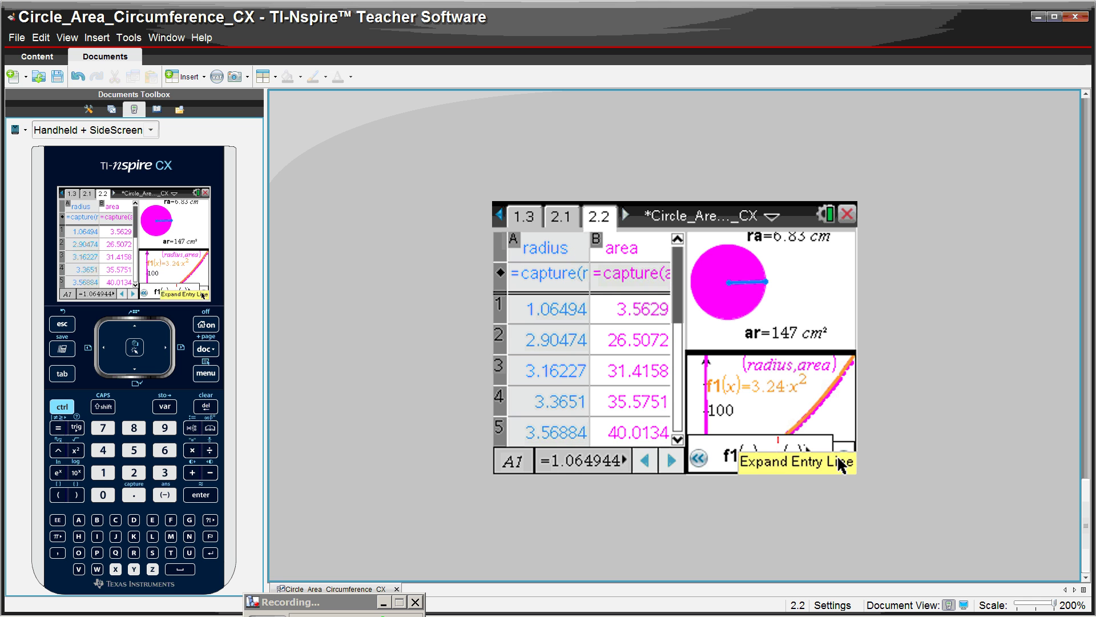
key("Return")
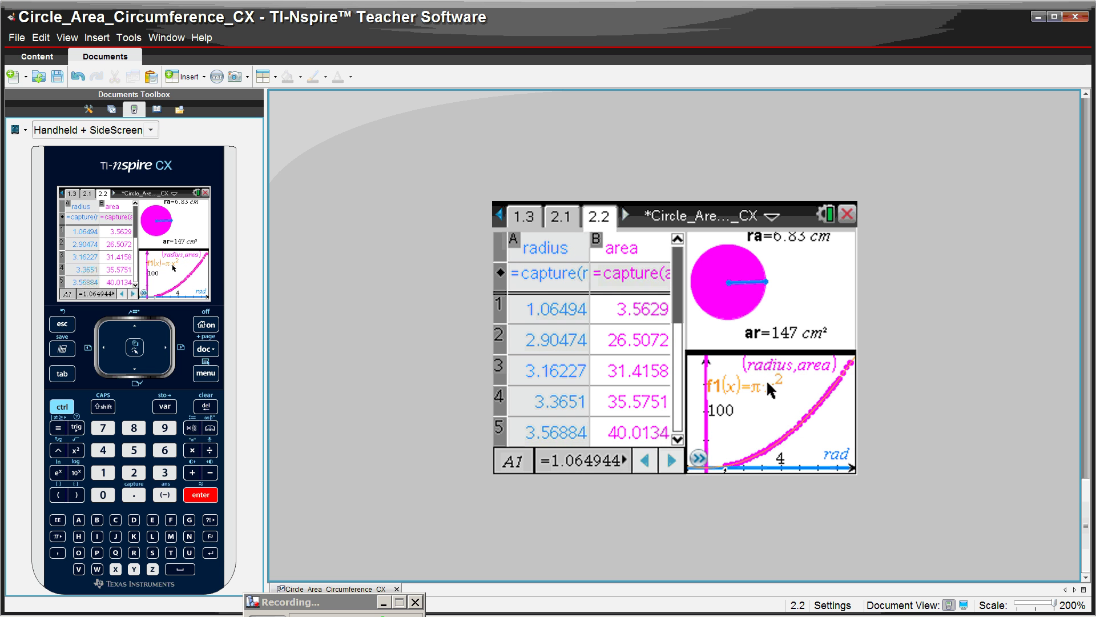
mouse_move(775, 380)
left_mouse_down()
mouse_move(788, 393)
mouse_move(772, 392)
left_mouse_up()
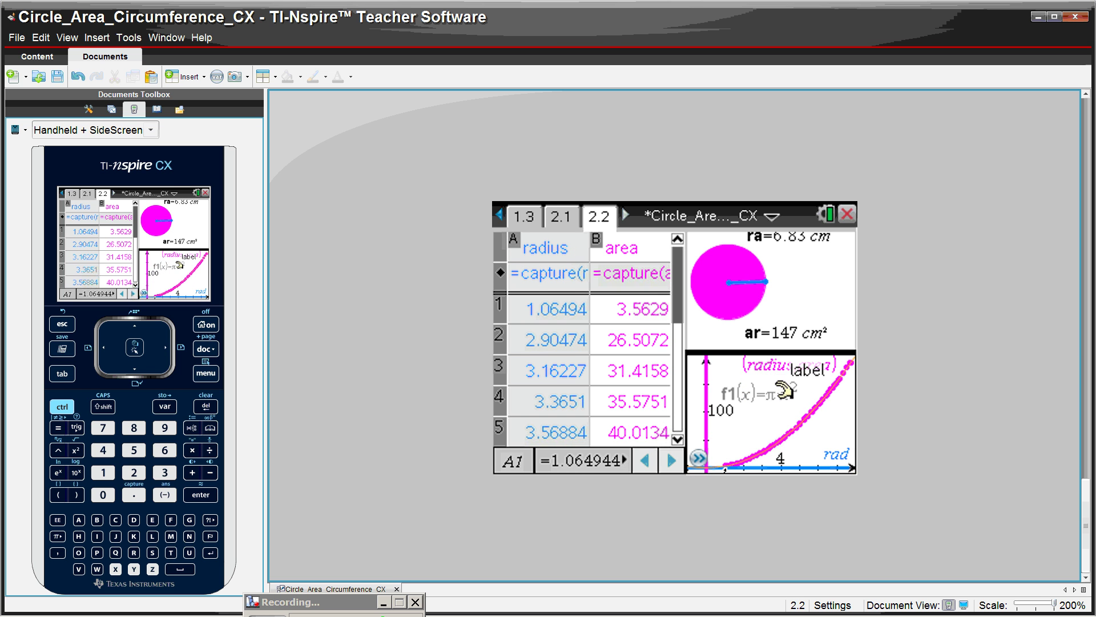
- Colour the f1(x)=π·x² curve blue, then return to the side-by-side SMART Notebook slide
right_click(772, 392)
mouse_move(716, 380)
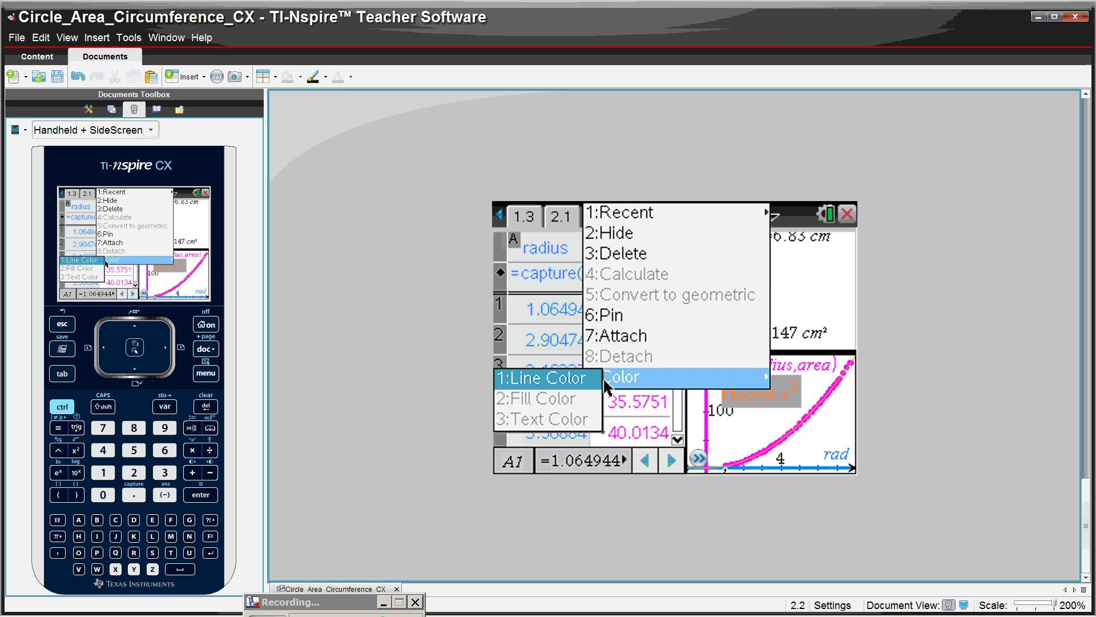
left_click(564, 393)
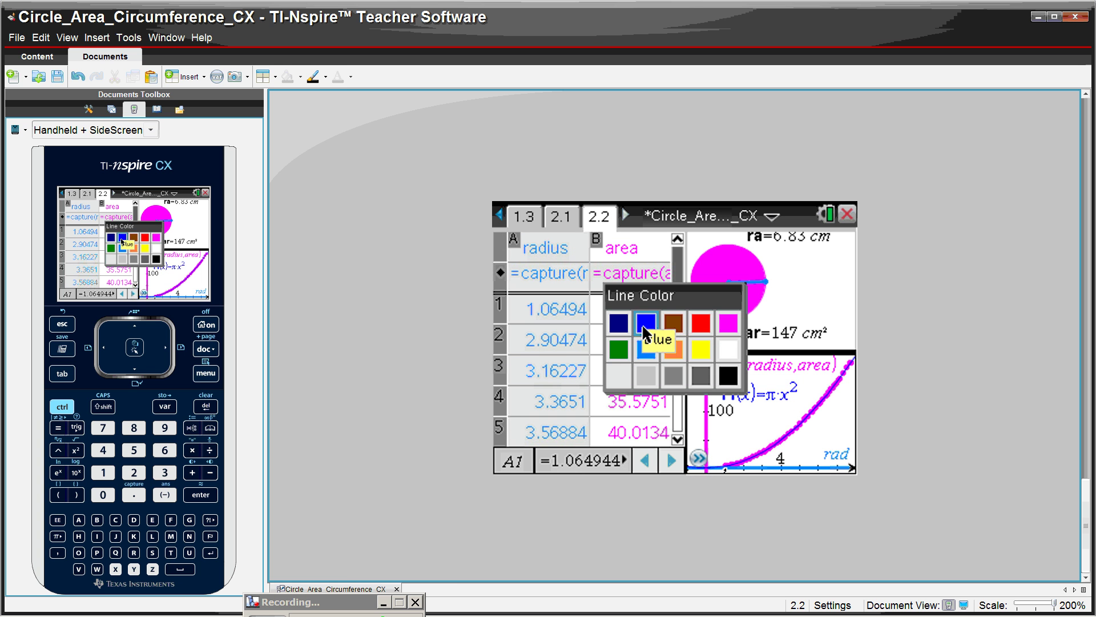
left_click(640, 320)
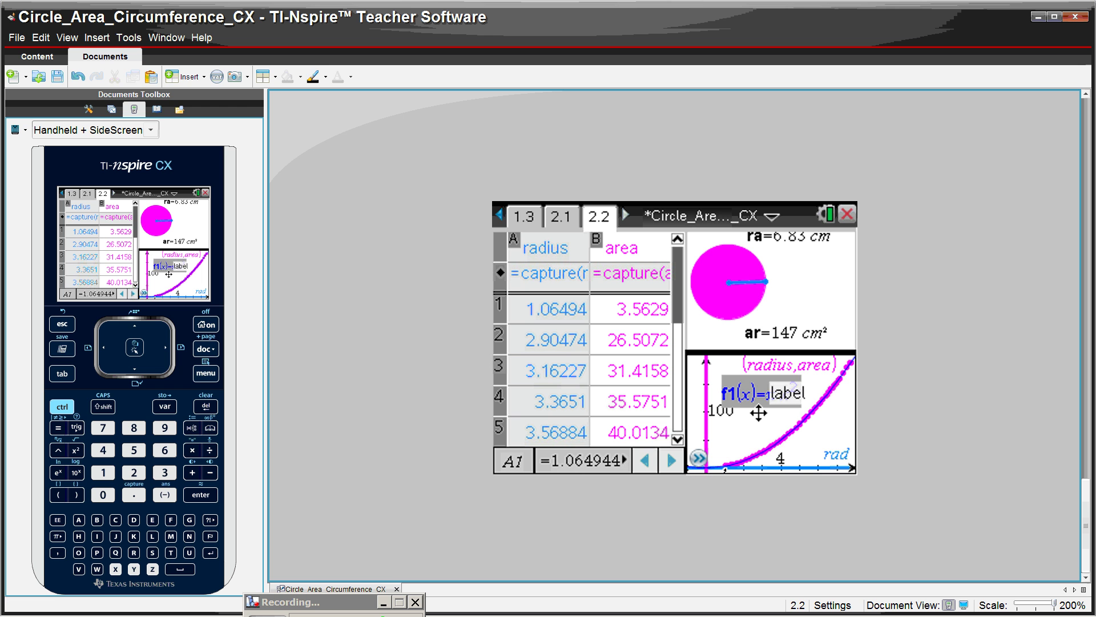
left_click(759, 413)
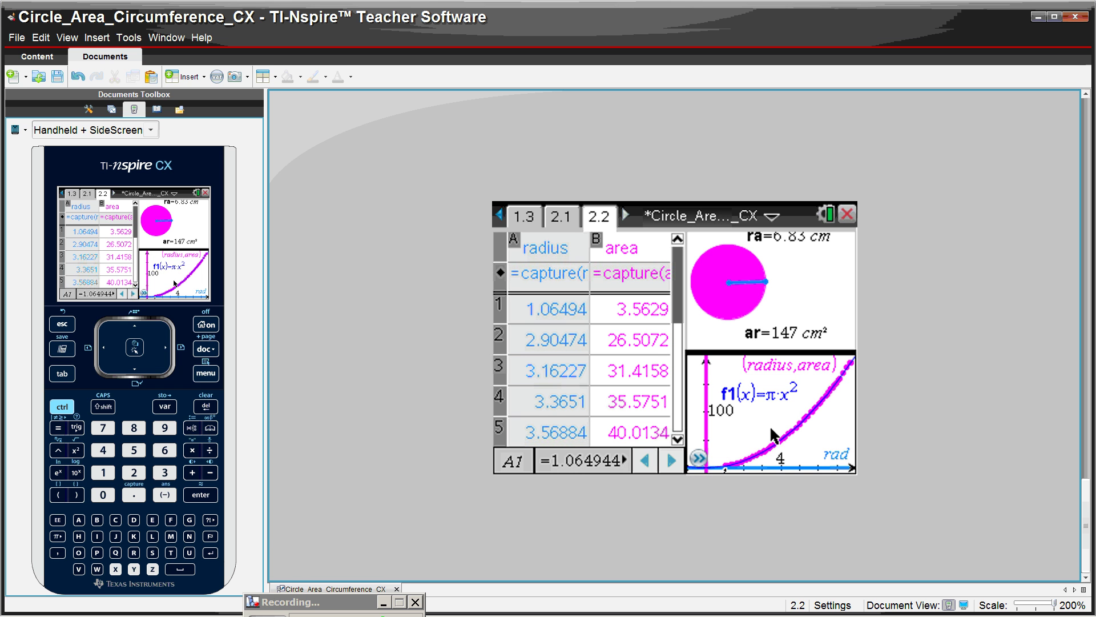
left_click_drag(303, 602, 328, 531)
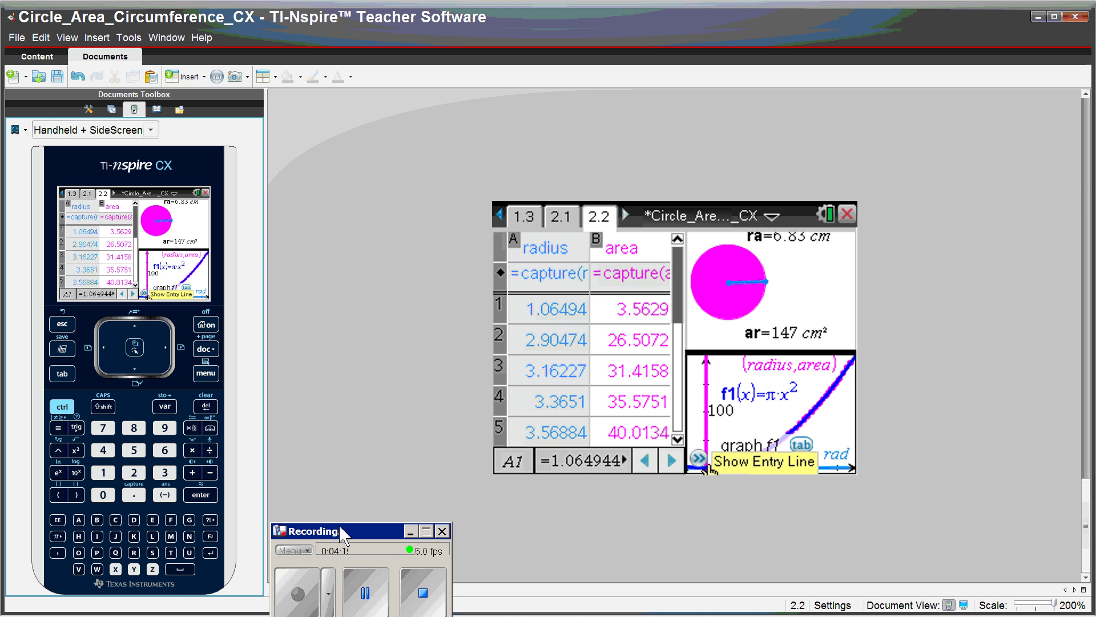
left_click(363, 594)
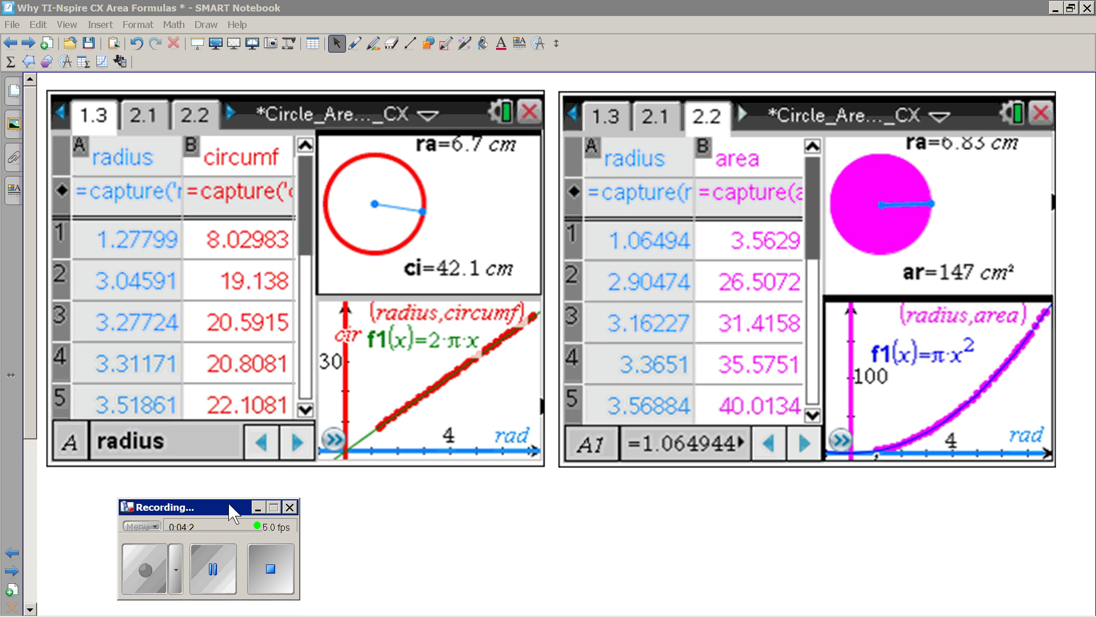
left_click_drag(229, 543, 233, 611)
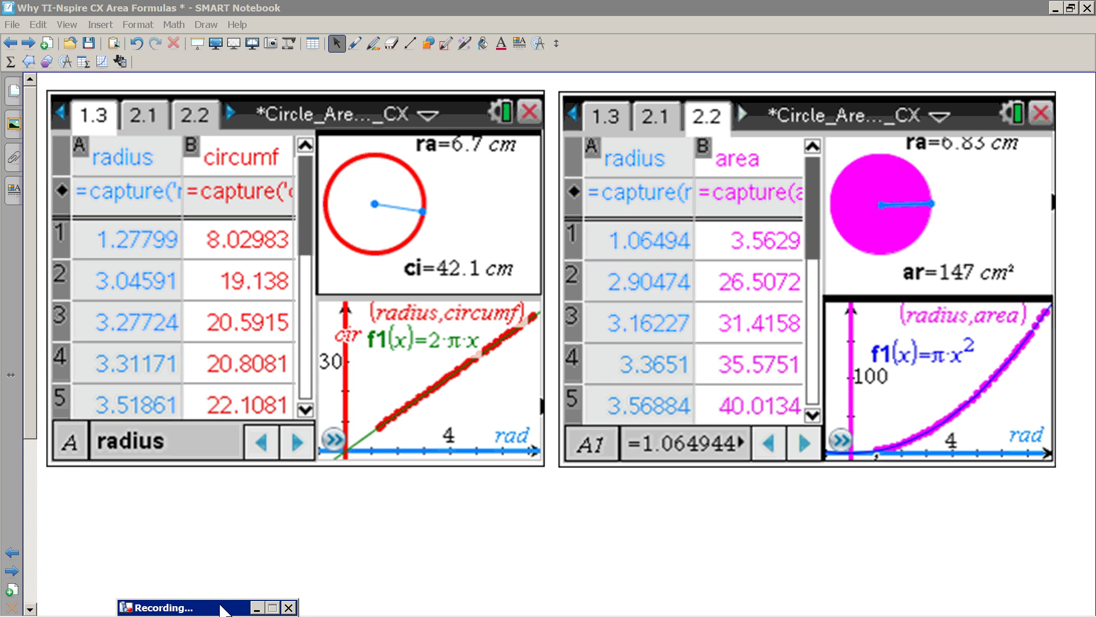
left_click_drag(222, 610, 245, 518)
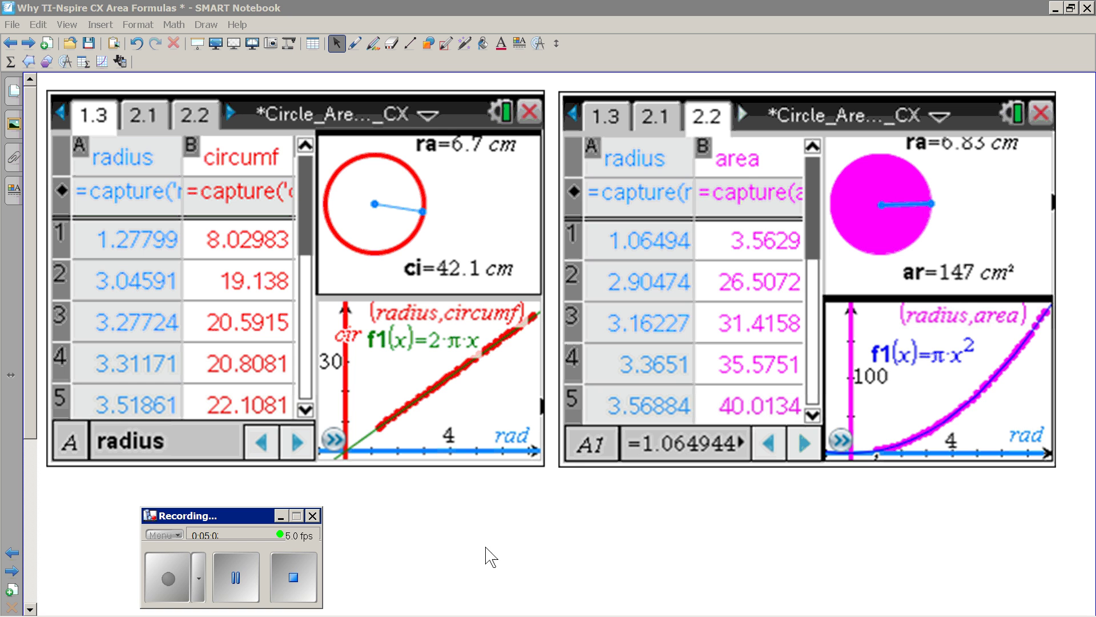